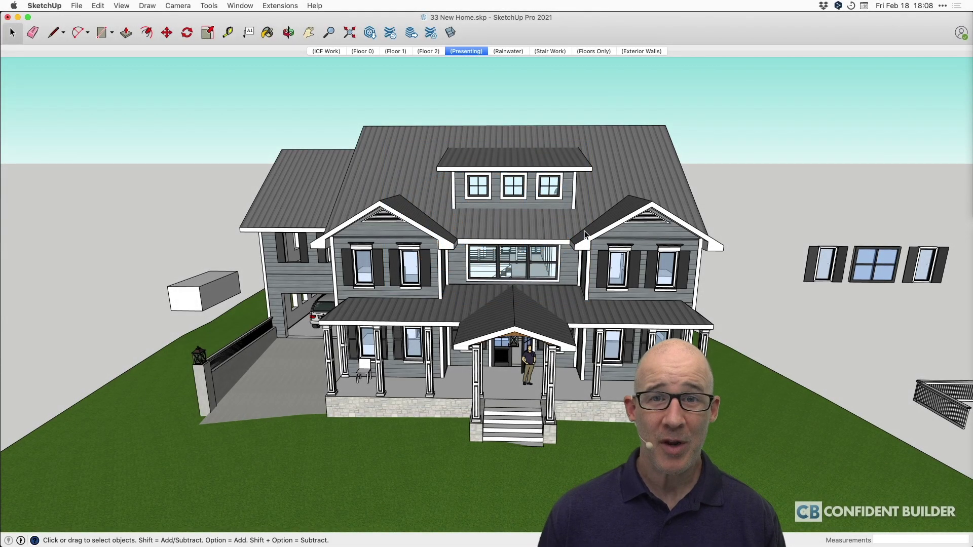
- Bring the Tags window into view beside the house model and make it narrower
middle_click_drag(451, 243, 500, 251)
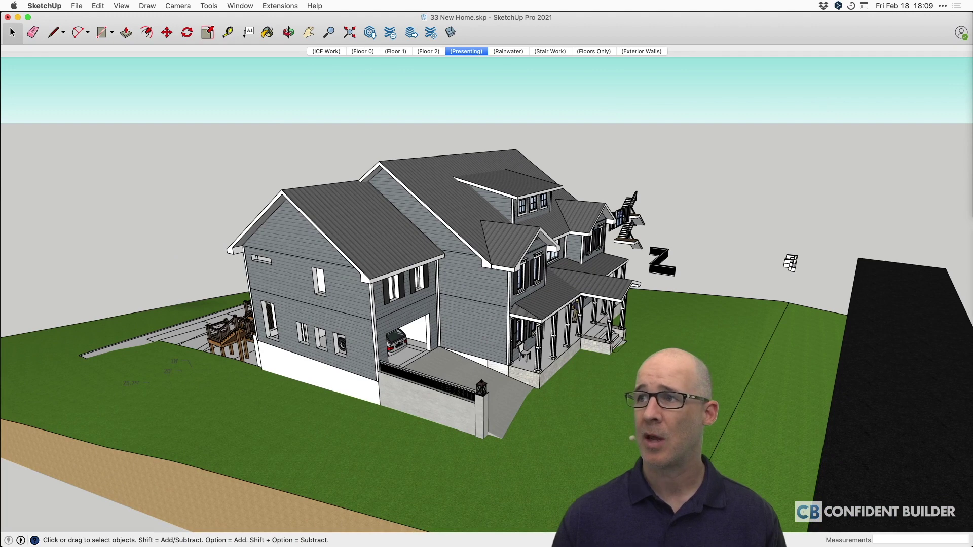
left_click_drag(972, 101, 679, 75)
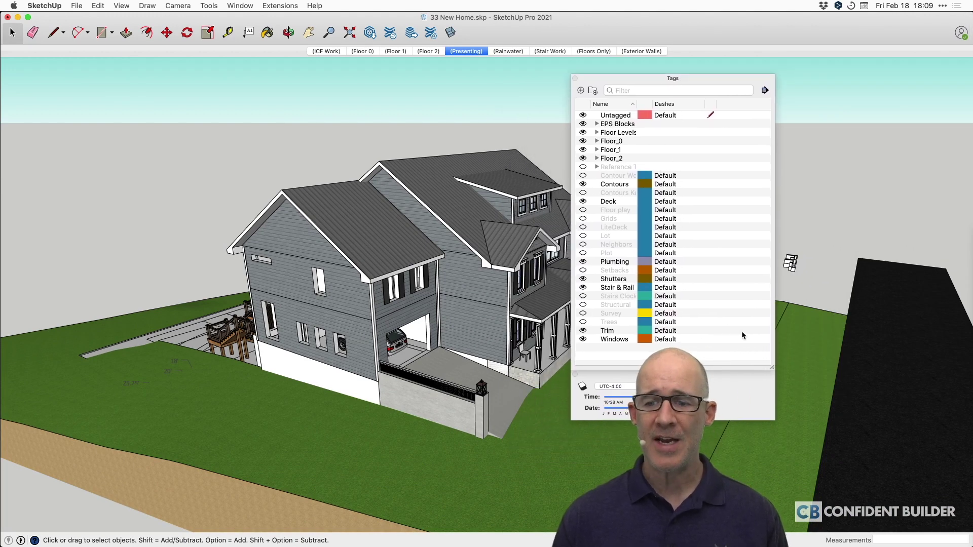
left_click_drag(775, 373, 719, 364)
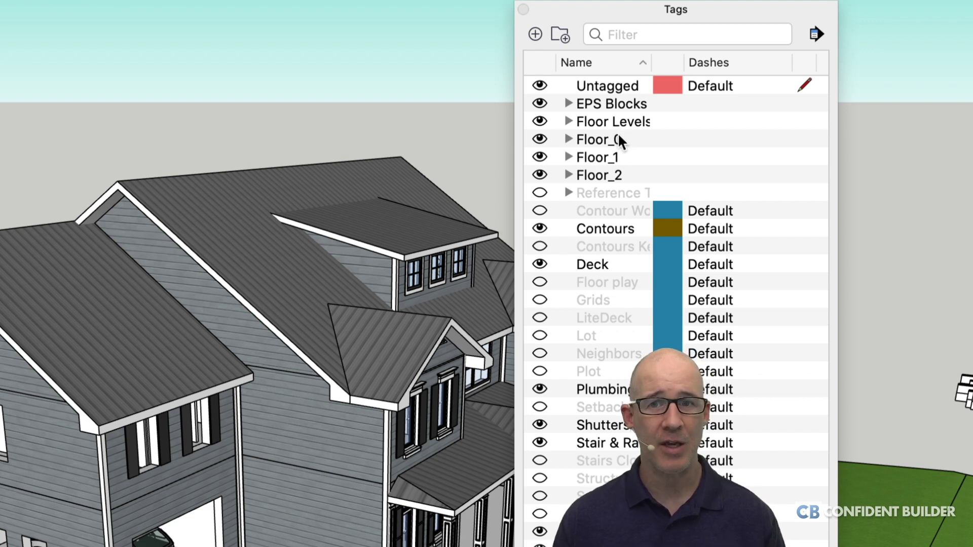
- Examine the tags nested inside the Floor_0, Floor_1 and Floor Levels folders
left_click(570, 141)
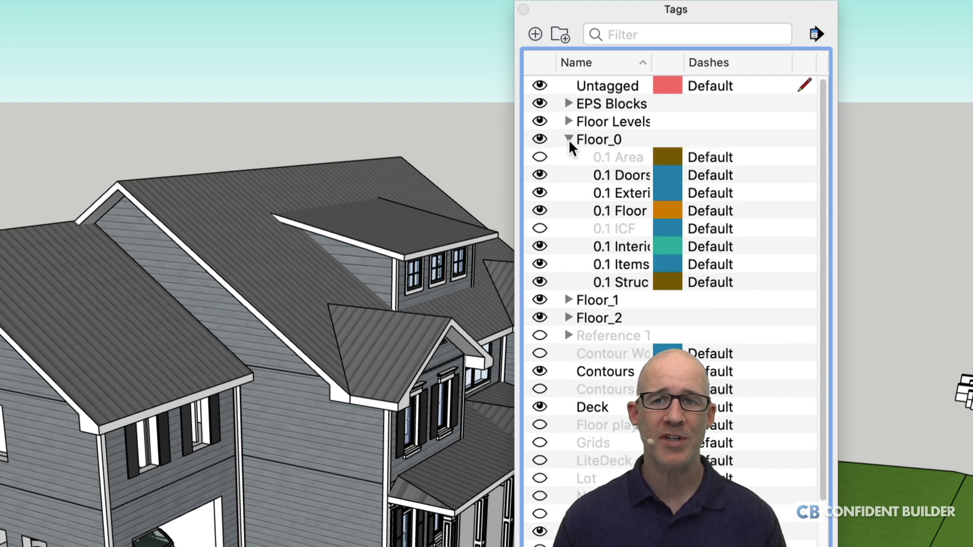
left_click(569, 140)
left_click(569, 157)
left_click(569, 157)
left_click(568, 122)
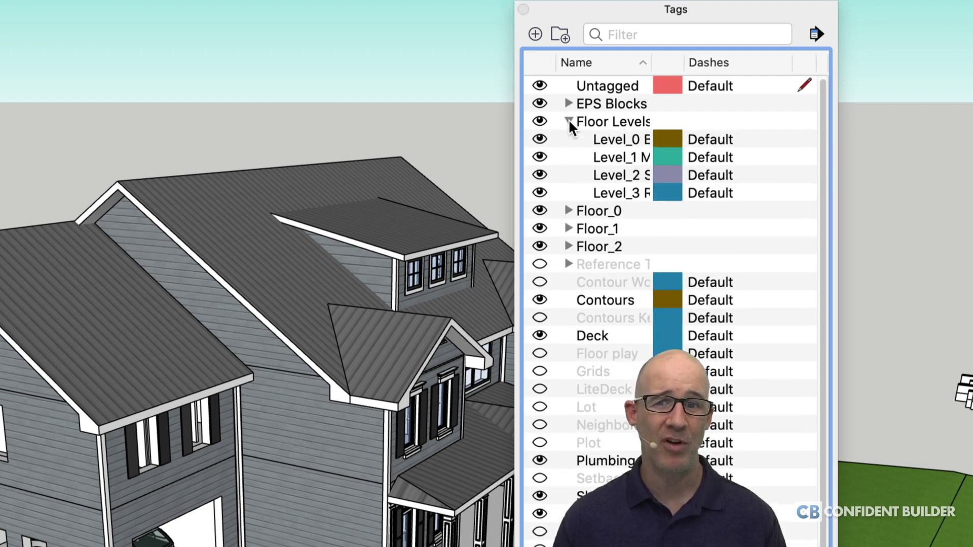
- Hide the Level_3 and Level_2 tags to expose the house interior, and restore the visibility of both
left_click(542, 193)
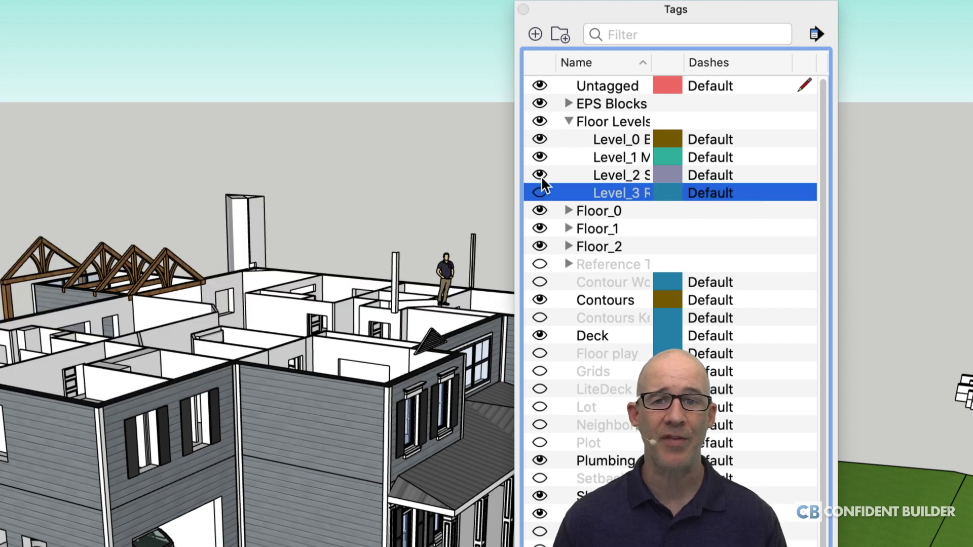
left_click(540, 175)
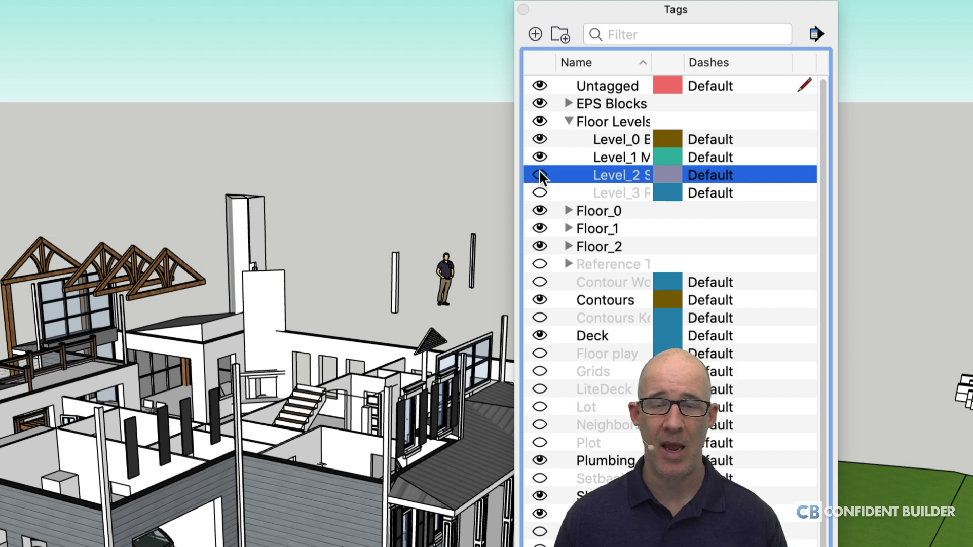
left_click(539, 175)
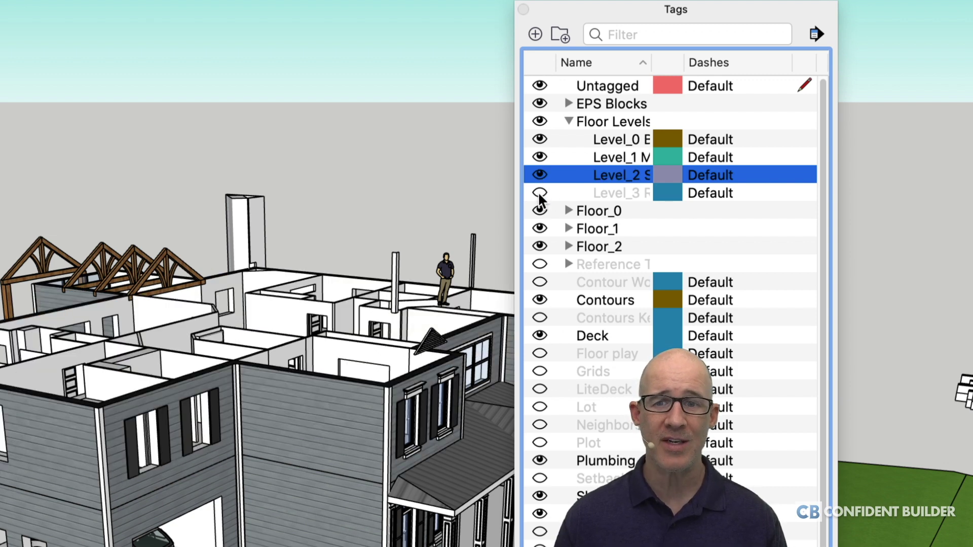
left_click(539, 193)
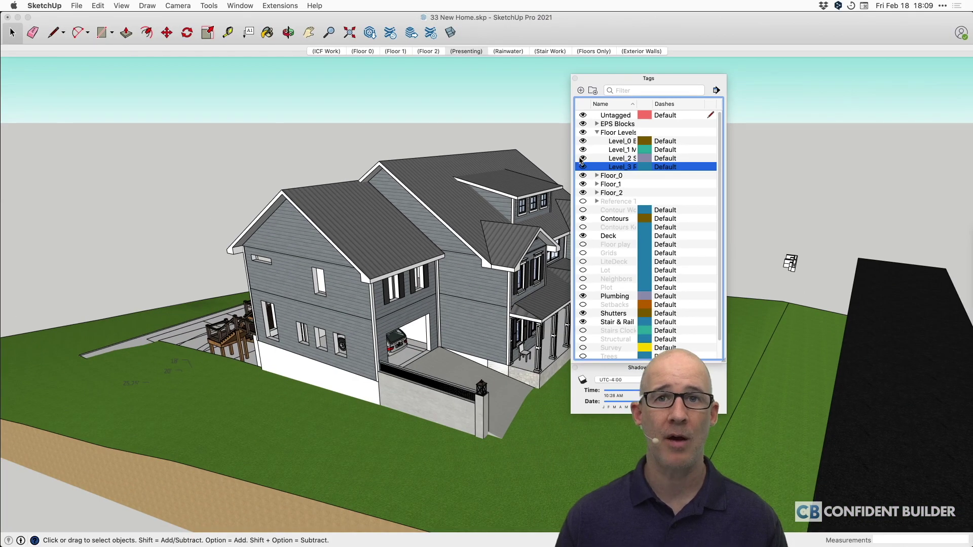
left_click_drag(618, 81, 972, 91)
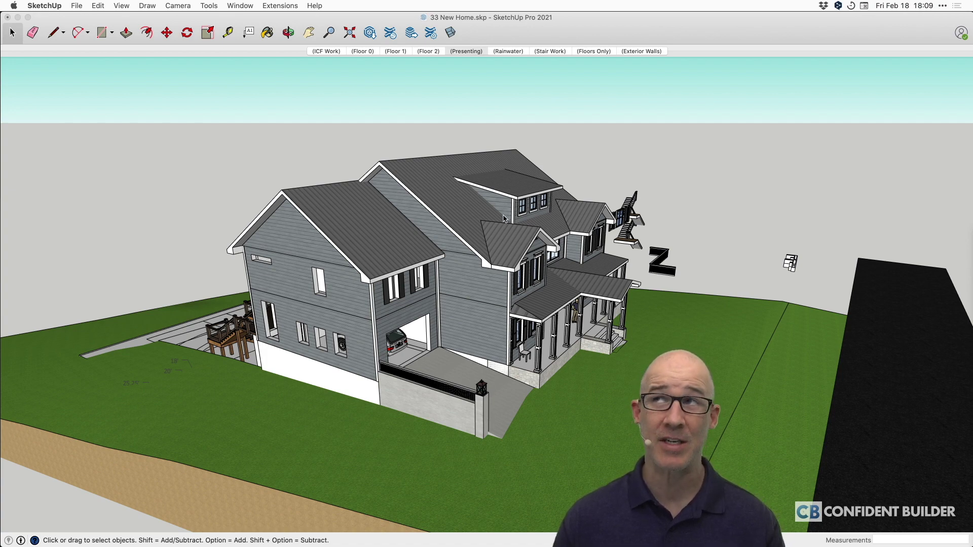
- Select the house's roof, upper floor, corner trim, main floor and basement one by one to examine how they are grouped
middle_click_drag(504, 219, 460, 188)
left_click(464, 188)
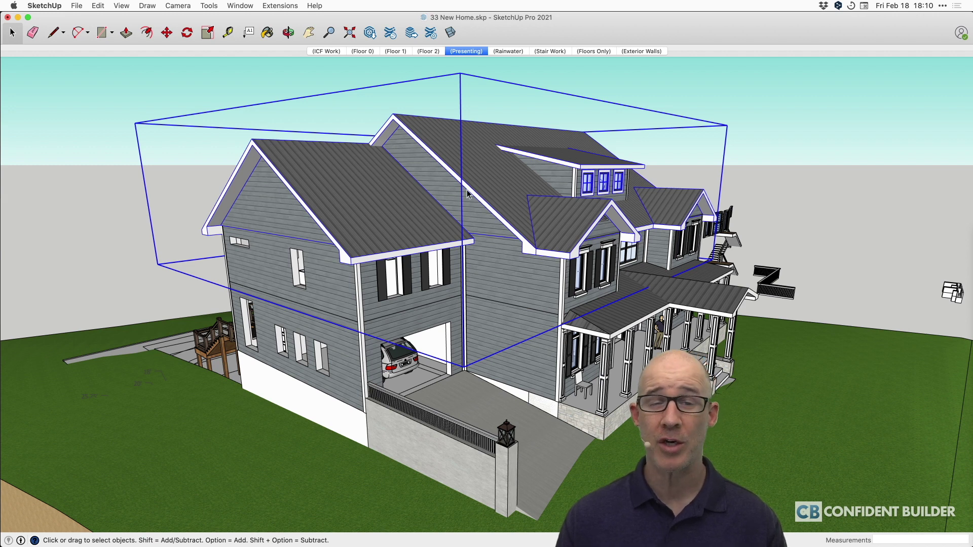
double_click(528, 290)
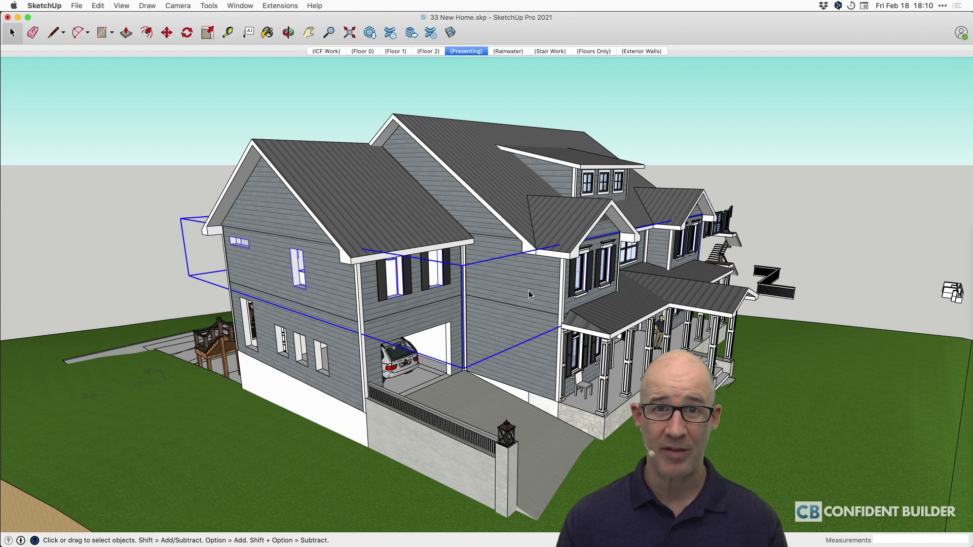
left_click(361, 358)
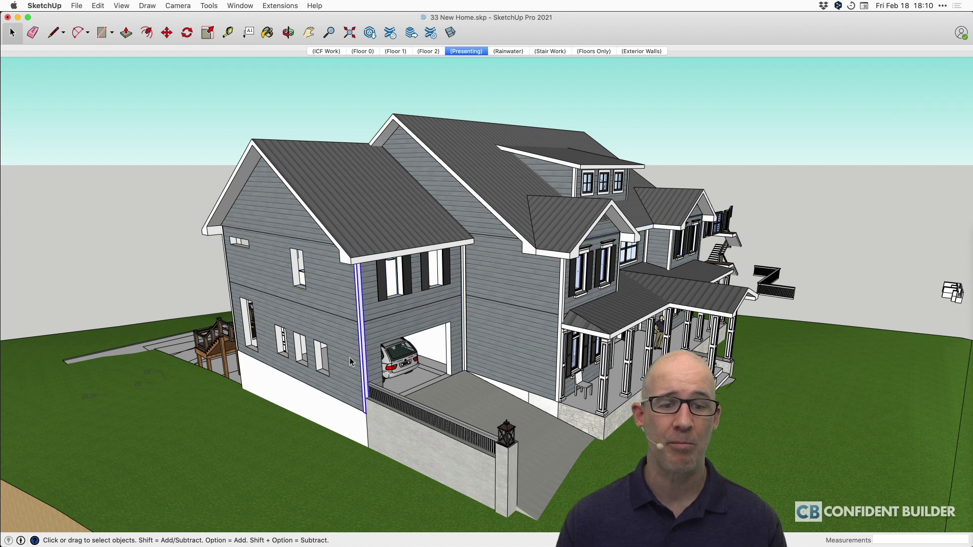
left_click(348, 358)
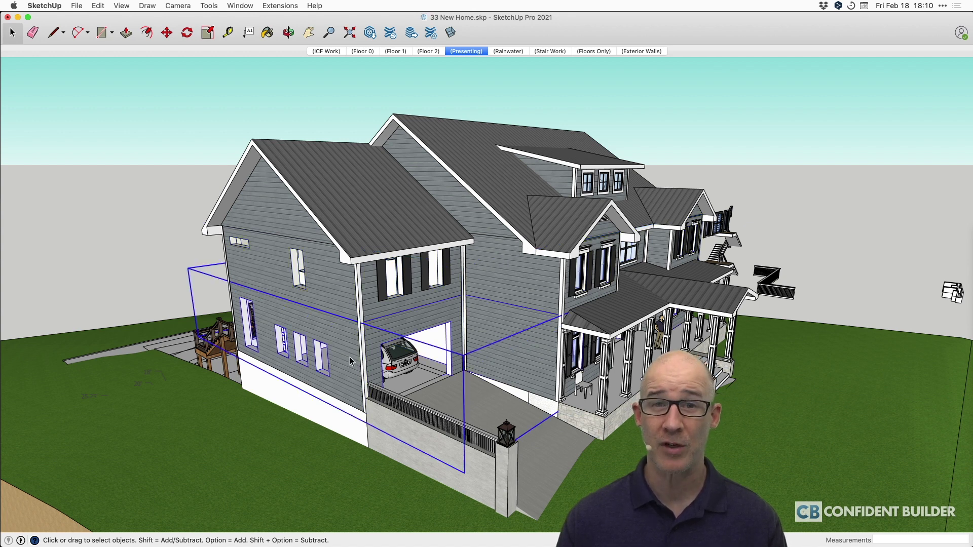
left_click(303, 407)
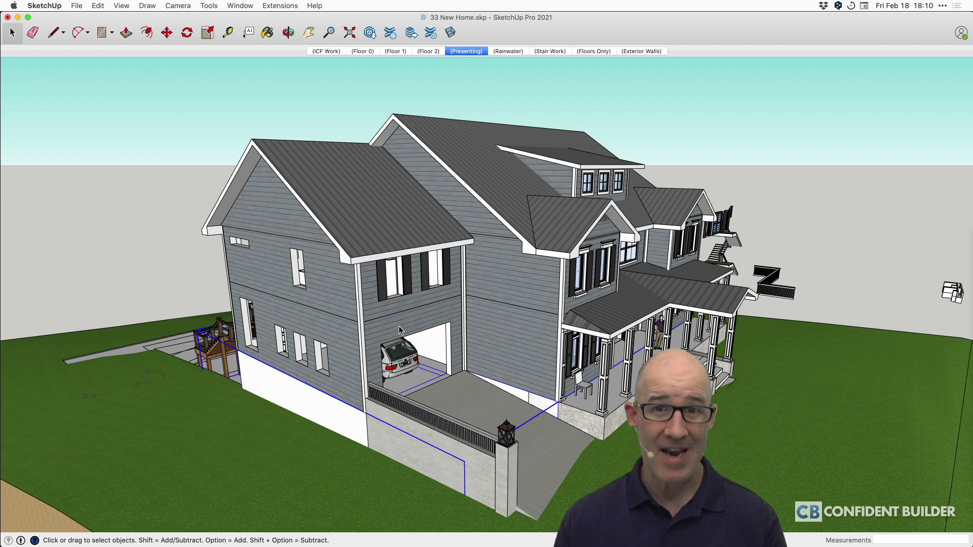
left_click(506, 326)
- Draw a rectangle about 16' 7 1/2" by 11' 2 1/8" on the empty ground between the loose stairs and the wall blocks
scroll(509, 325, "up", 2)
middle_click_drag(508, 316, 613, 321)
scroll(613, 320, "down", 2)
key("r")
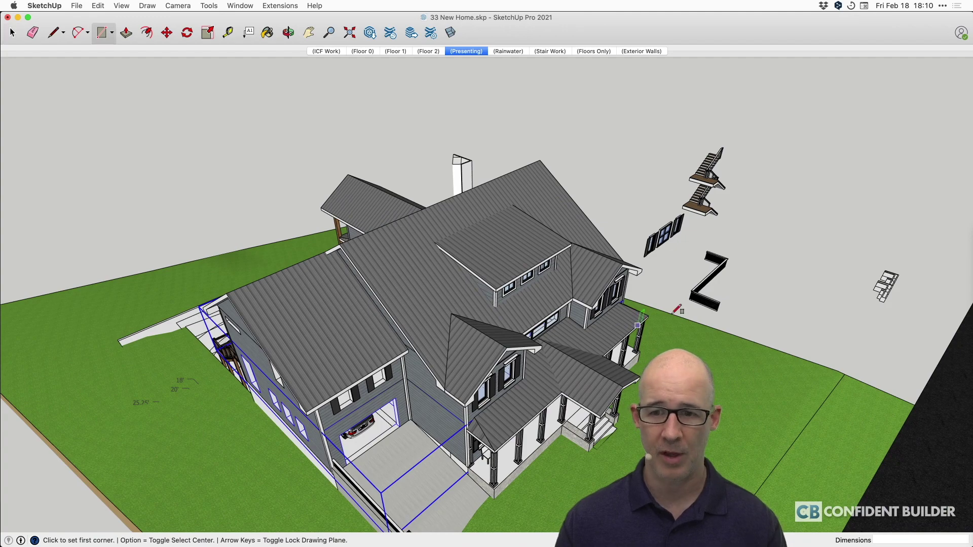
left_click(755, 247)
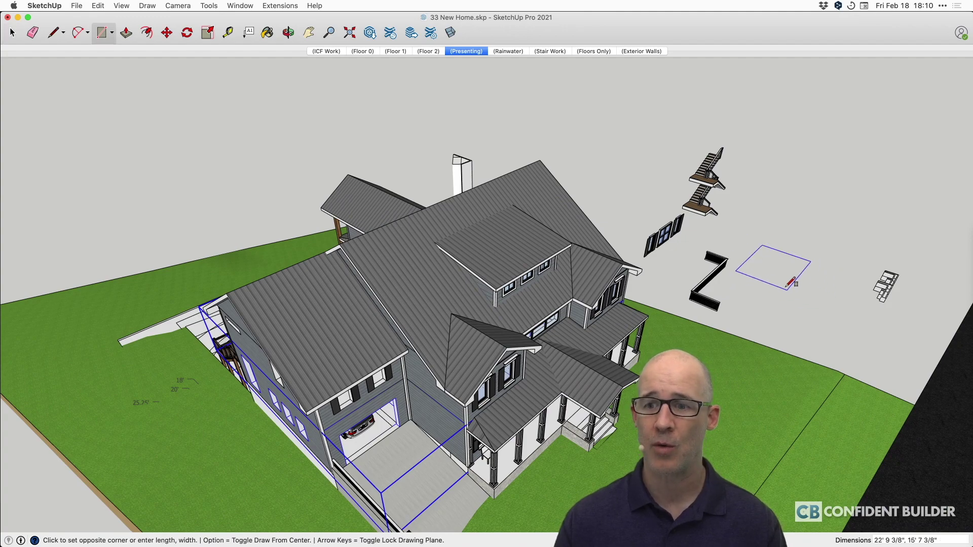
left_click(770, 276)
scroll(790, 276, "up", 8)
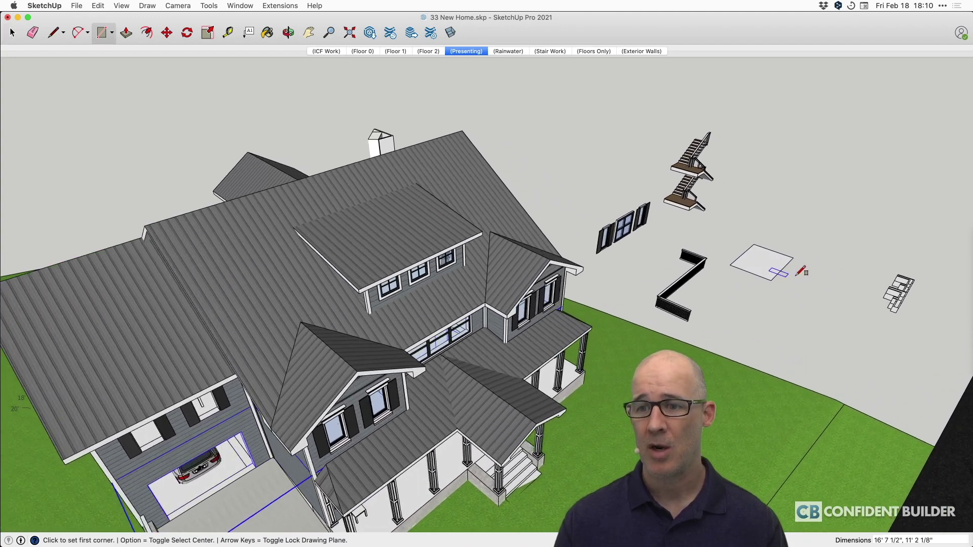
scroll(760, 289, "up", 4)
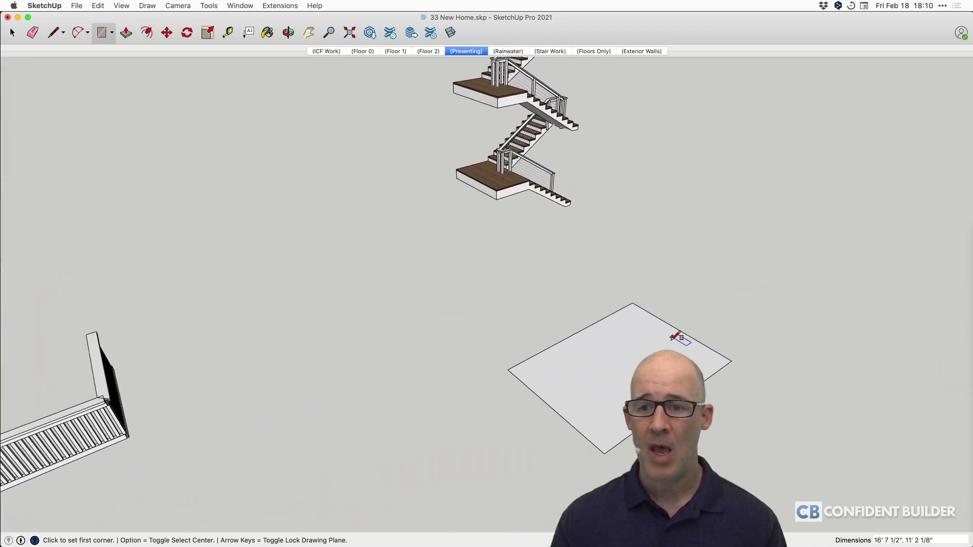
scroll(674, 337, "down", 2)
key("space")
scroll(630, 338, "down", 3)
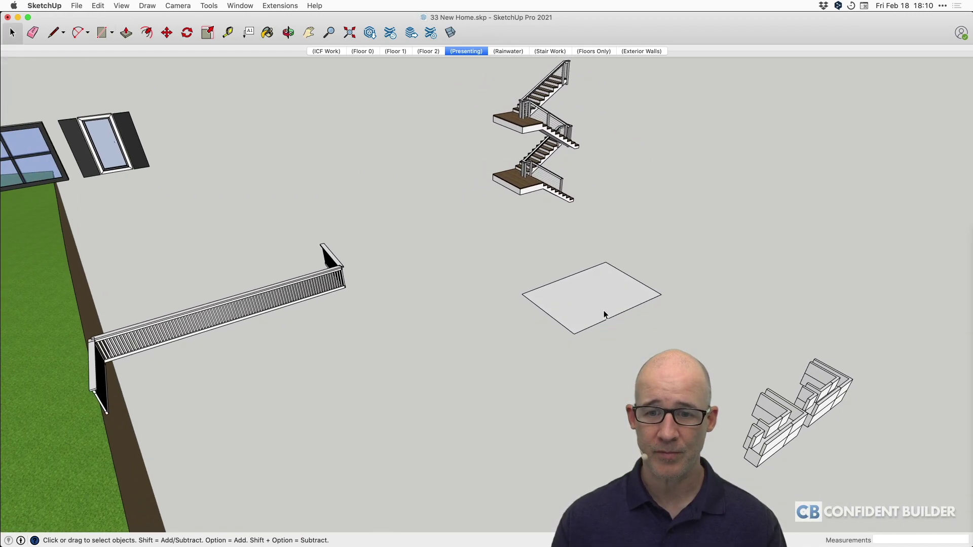
- Examine the rectangle's separate entities by selecting its face, its long front edge, and its front corner with a crossing selection
left_click(599, 298)
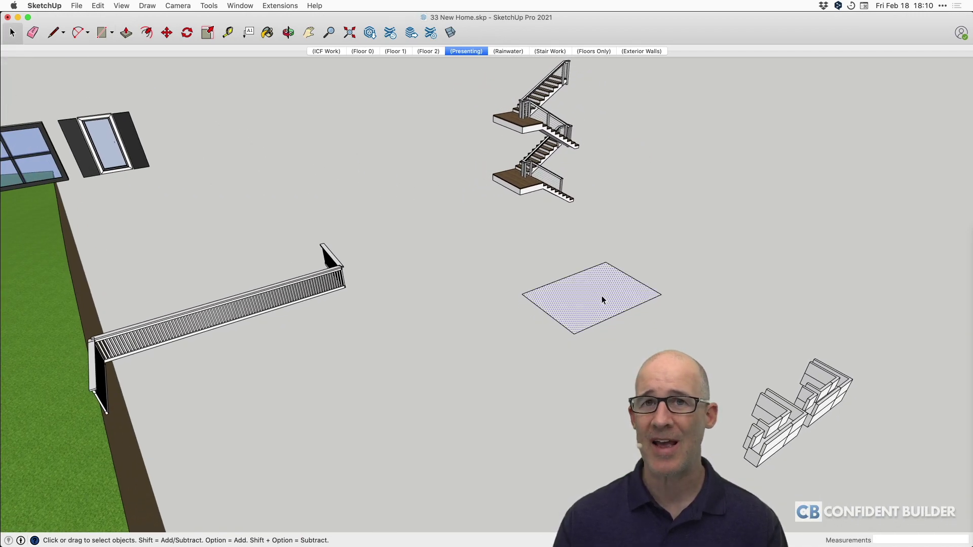
middle_click_drag(602, 296, 555, 271)
left_click(554, 272)
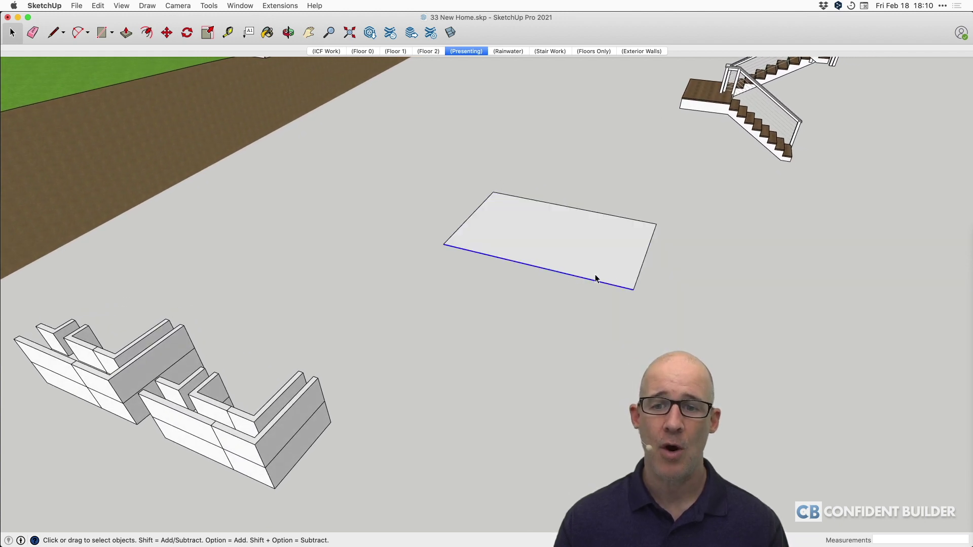
left_click_drag(639, 289, 617, 282)
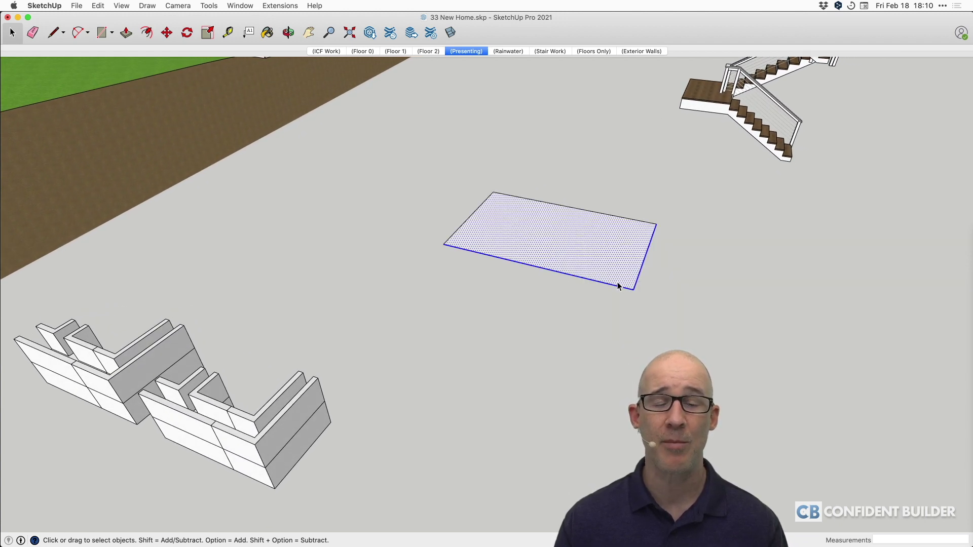
middle_click_drag(617, 282, 591, 272)
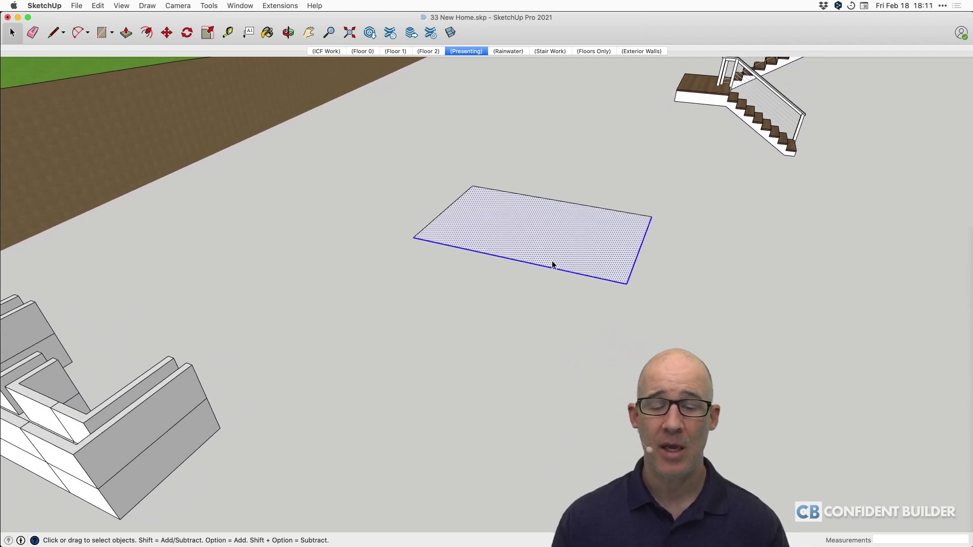
- Select the rectangle's front edge and face individually, and check which context options the face alone offers
left_click(536, 274)
left_click(543, 251)
right_click(550, 227)
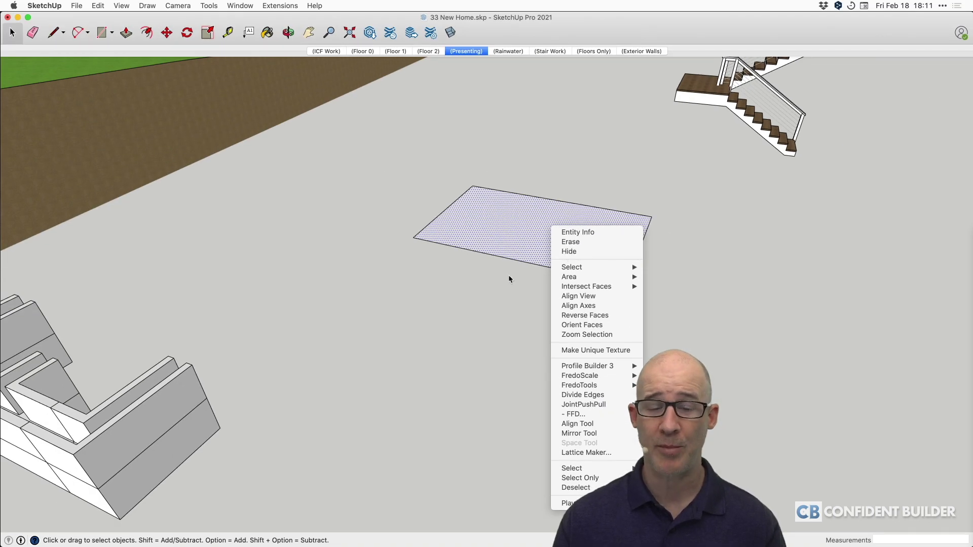
left_click(509, 275)
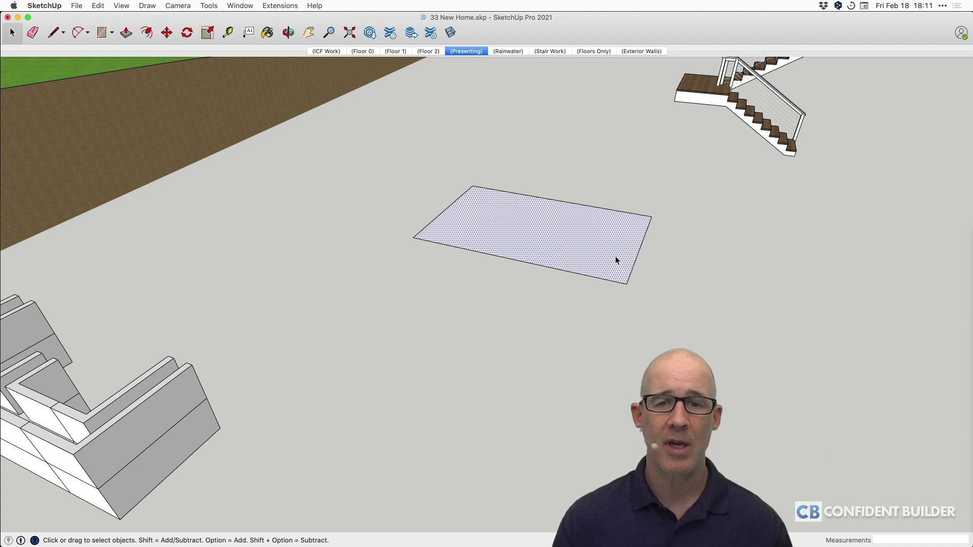
- Select the rectangle's face together with its bounding edges and make them a group
scroll(542, 243, "up", 3)
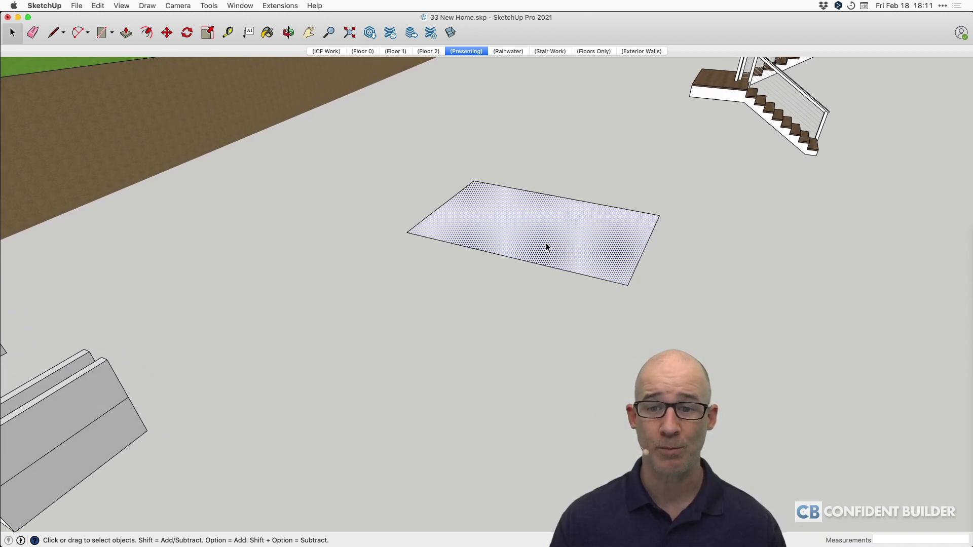
scroll(548, 243, "up", 4)
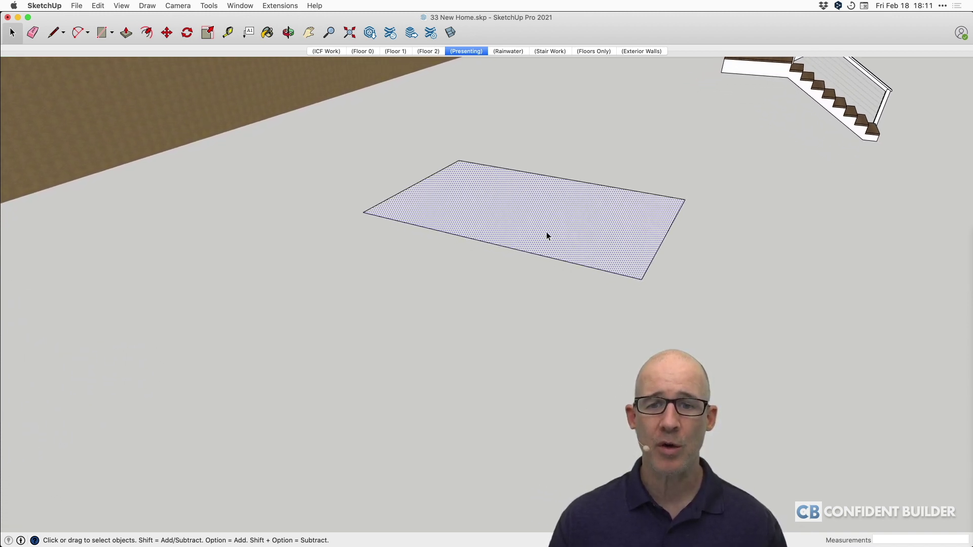
double_click(547, 233)
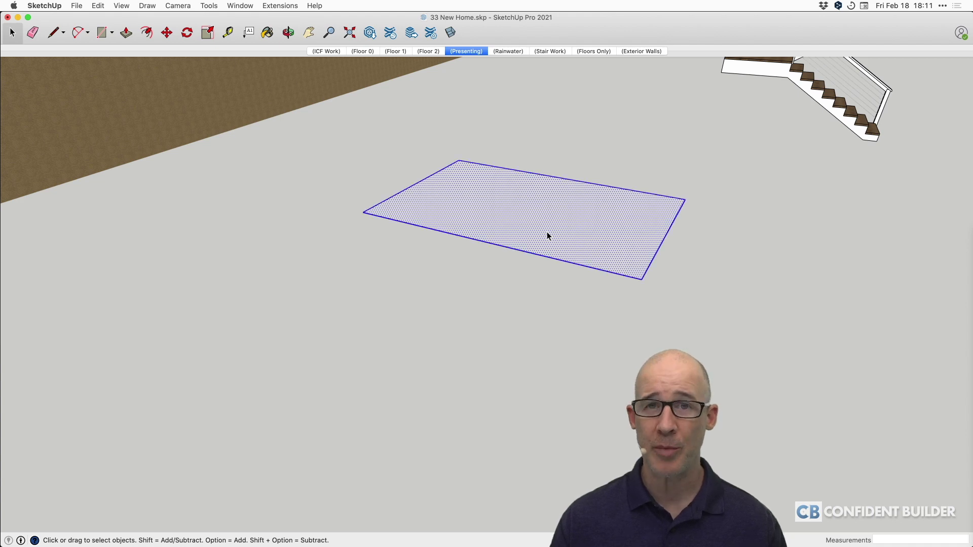
right_click(547, 235)
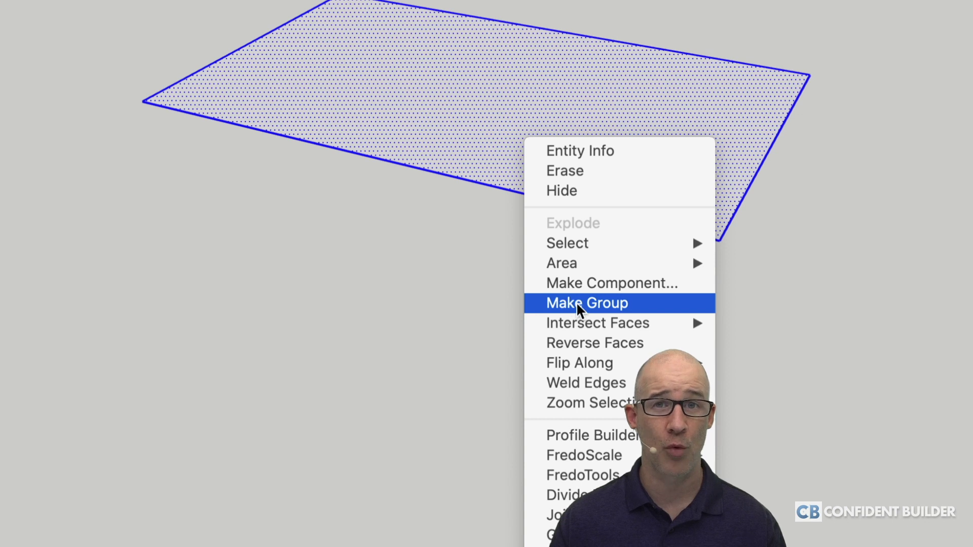
left_click(576, 302)
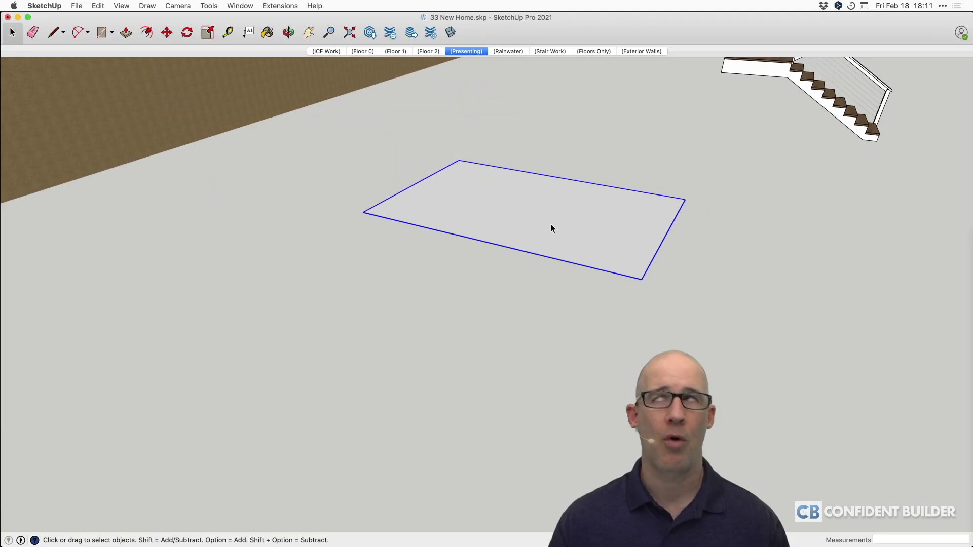
- Hide the grouped rectangle
right_click(550, 225)
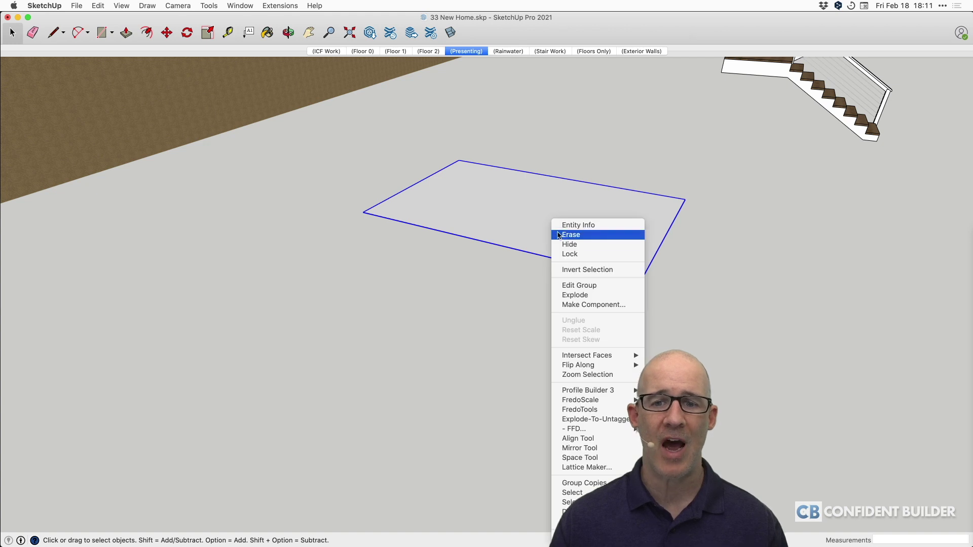
left_click(574, 254)
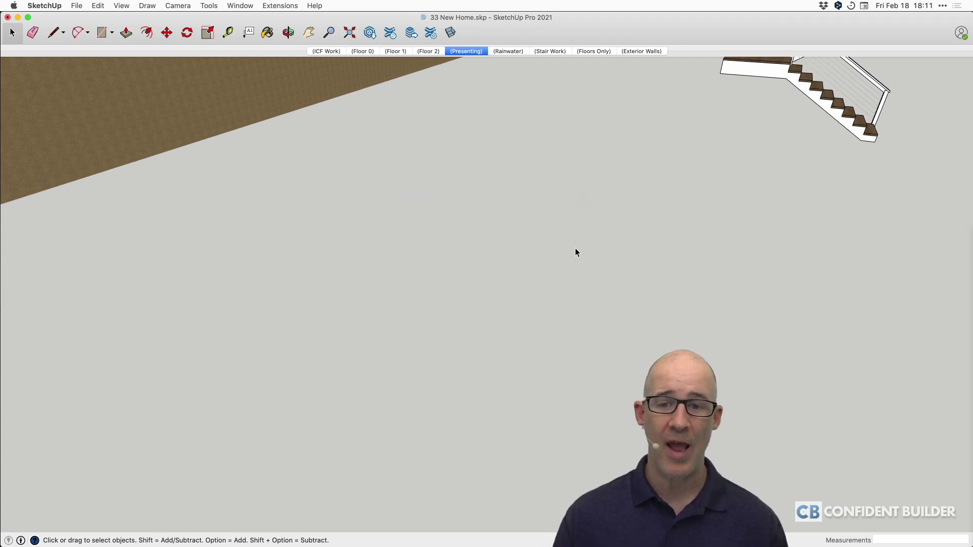
- Check which unhide options are available, then undo the hiding of the grouped rectangle
left_click(99, 6)
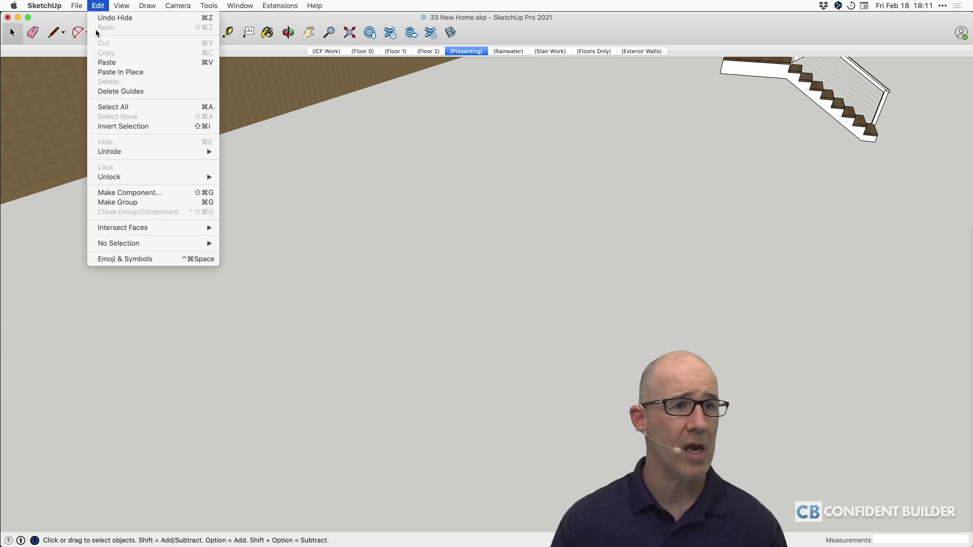
mouse_move(104, 152)
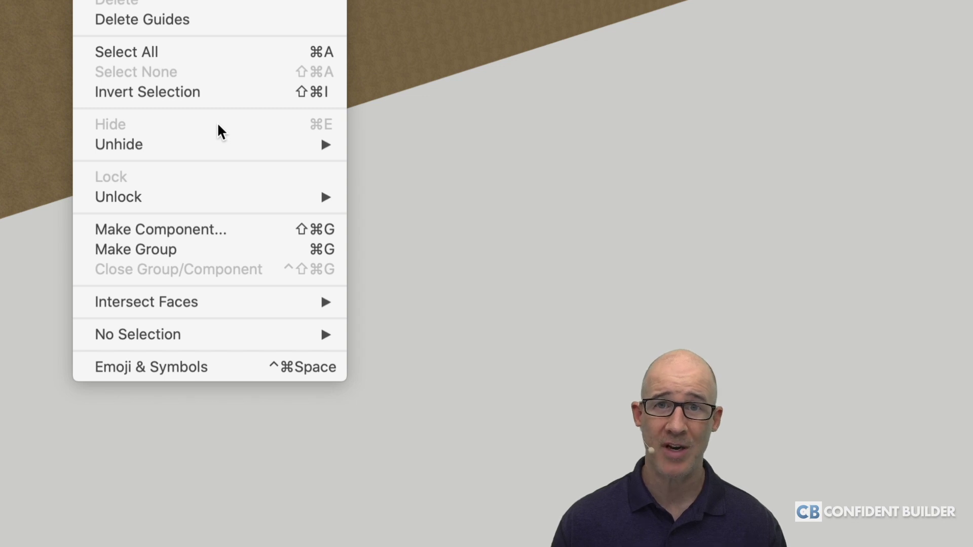
mouse_move(218, 152)
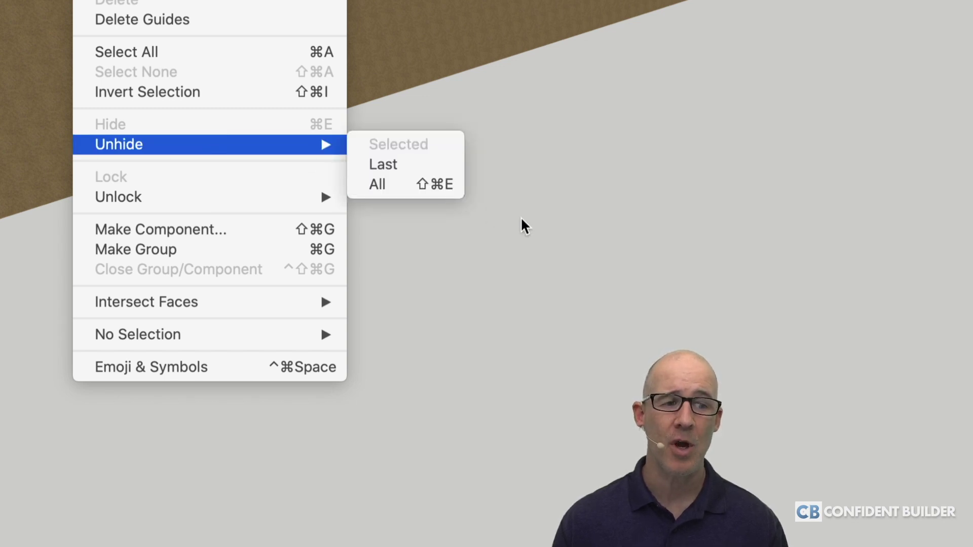
left_click(534, 221)
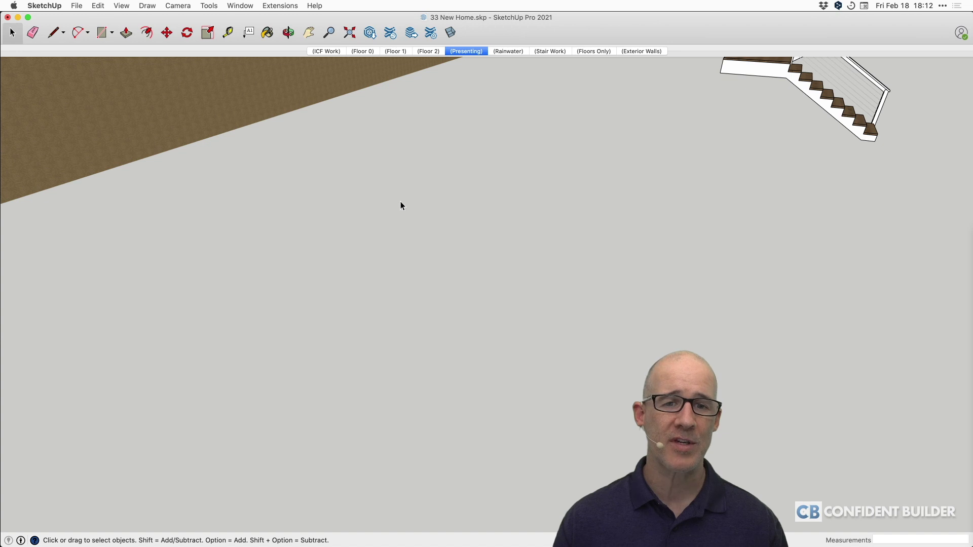
key("super+z")
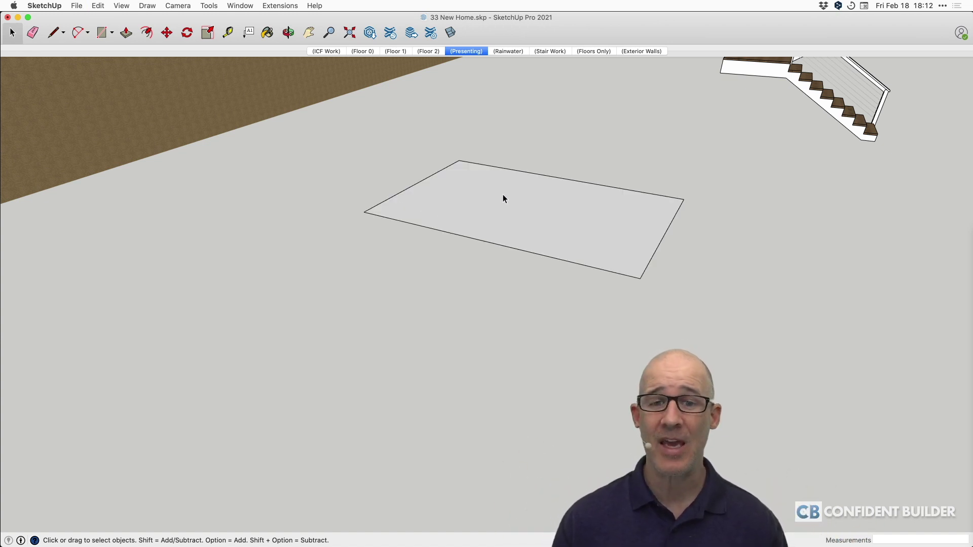
- Return to the house and hide its main roof group
scroll(508, 205, "down", 5)
scroll(462, 200, "down", 3)
middle_click_drag(462, 201, 361, 142)
scroll(361, 142, "up", 3)
scroll(369, 149, "up", 8)
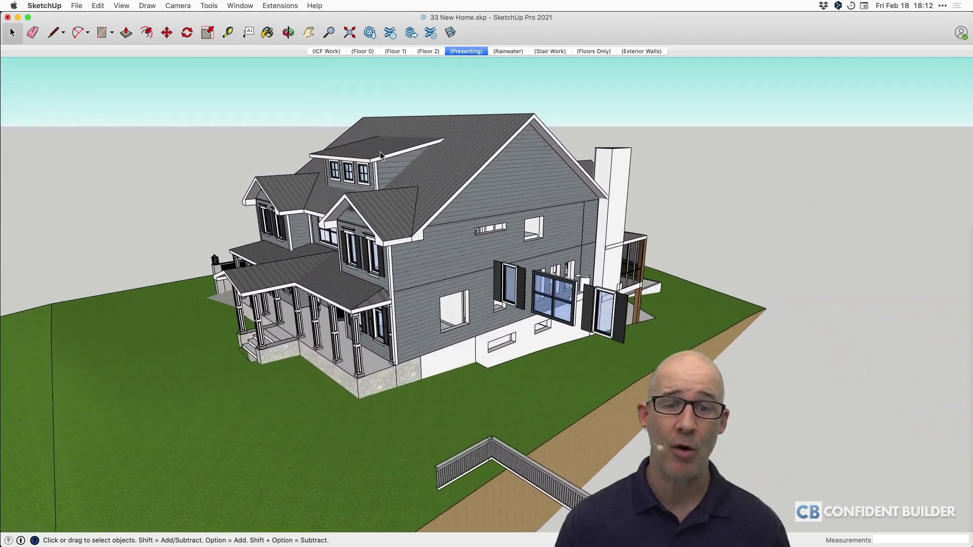
middle_click_drag(389, 157, 440, 188)
left_click(453, 188)
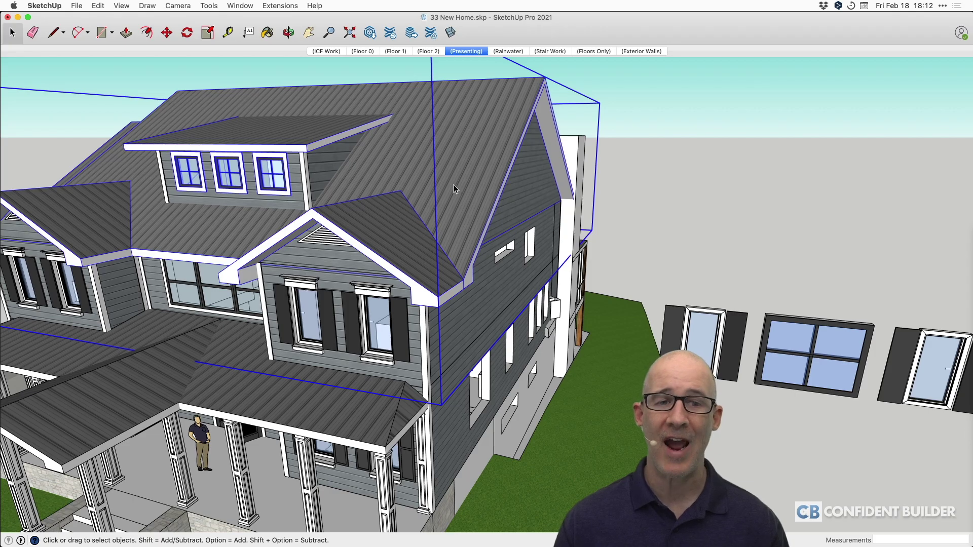
key("super+e")
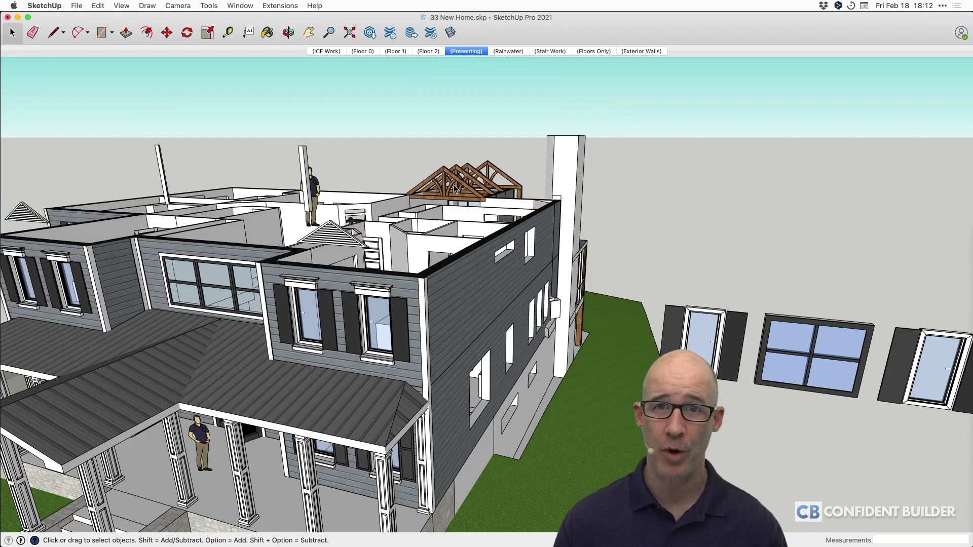
- Hide the second-floor walls group, then bring all the hidden parts of the house back
middle_click_drag(454, 185, 445, 232)
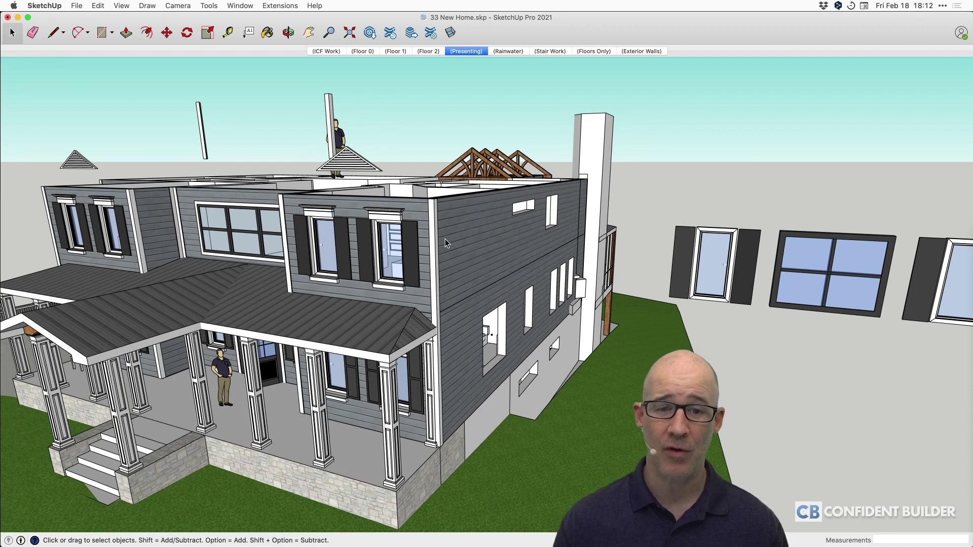
left_click(445, 239)
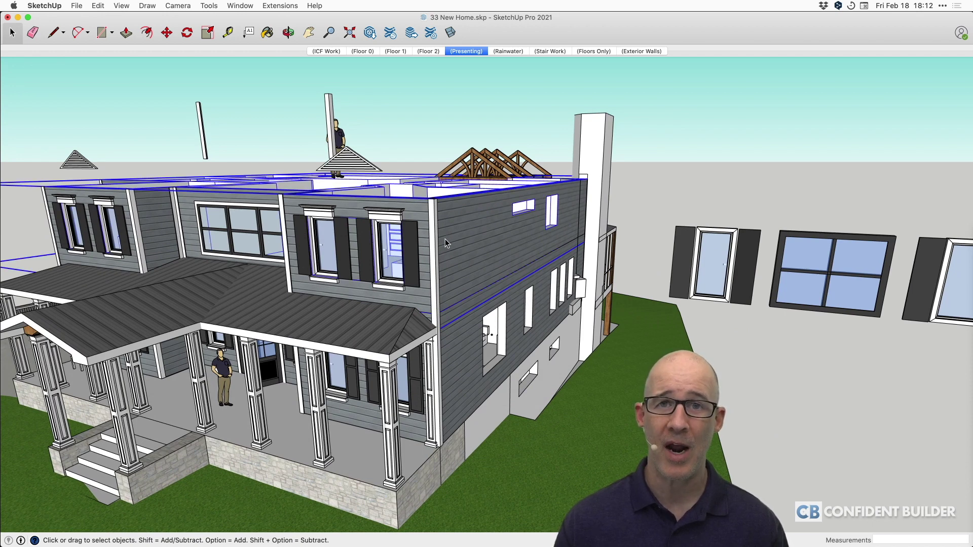
key("Delete")
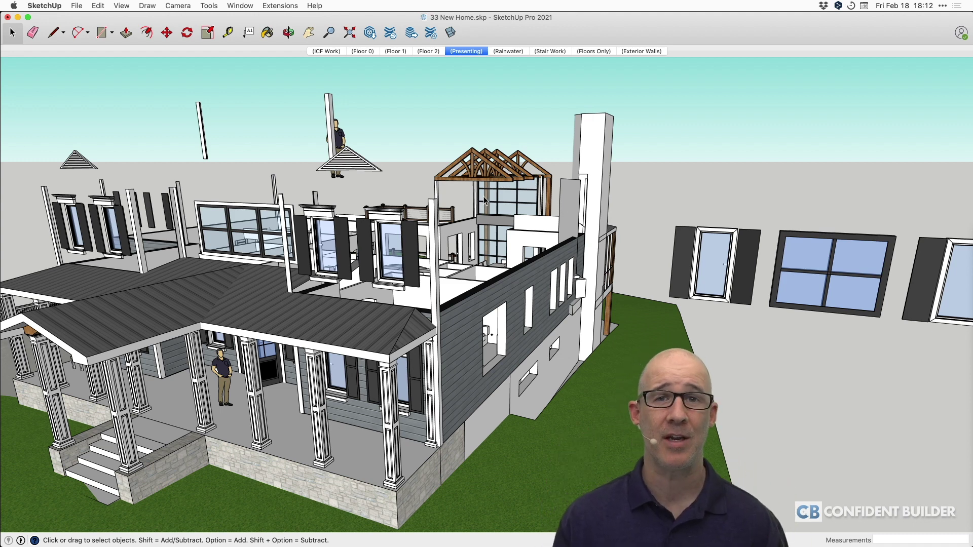
key("super+z")
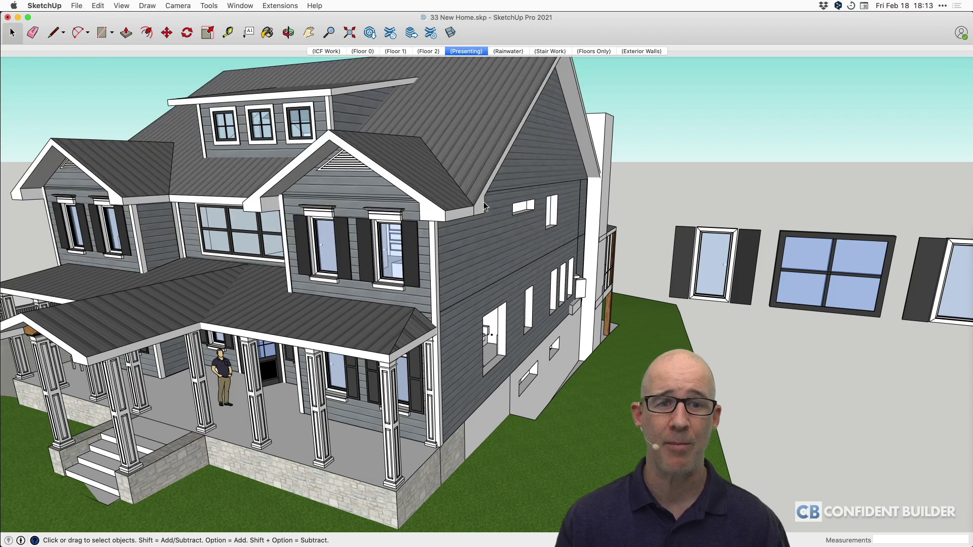
- Open the roof group for editing and toggle the rest of the model's visibility, leaving only the roof shown
scroll(470, 202, "up", 6)
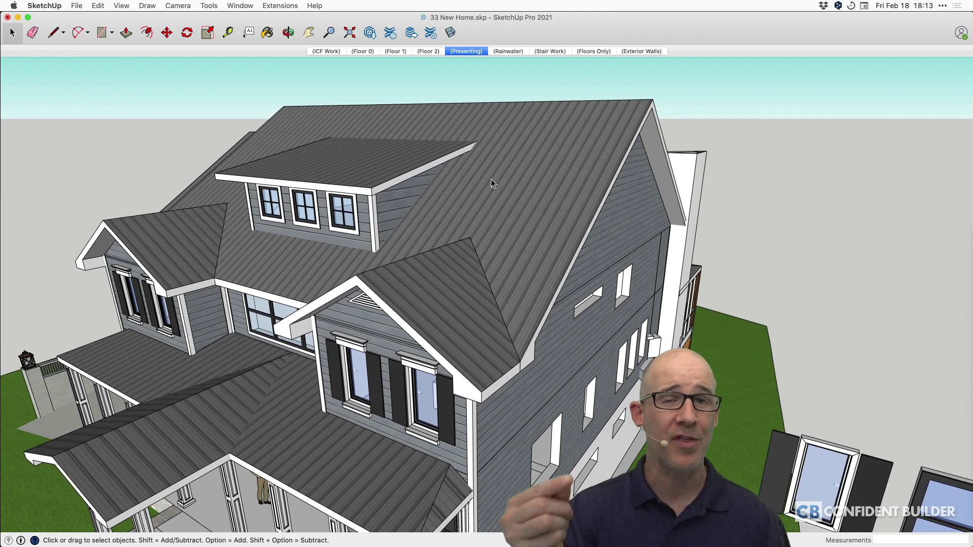
double_click(536, 208)
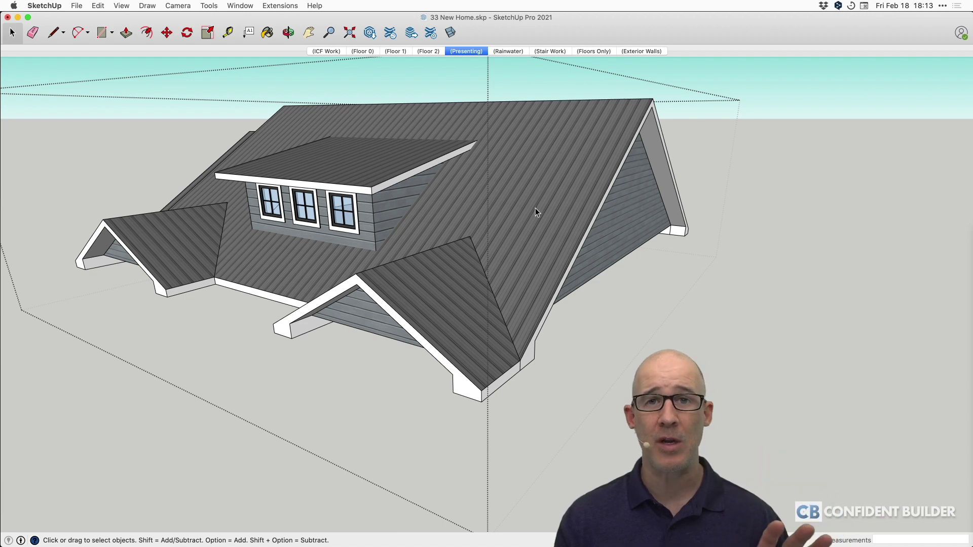
key("i")
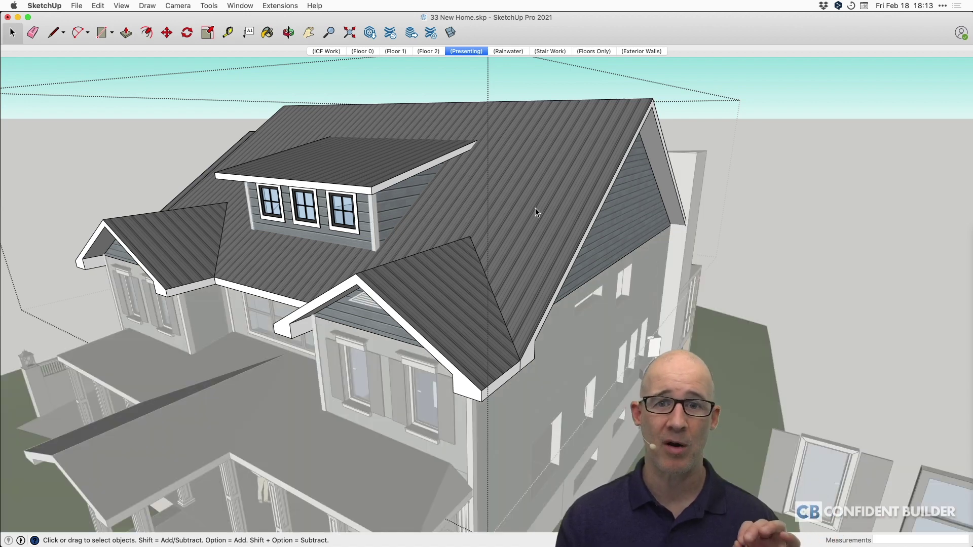
key("h")
key("h")
key("h")
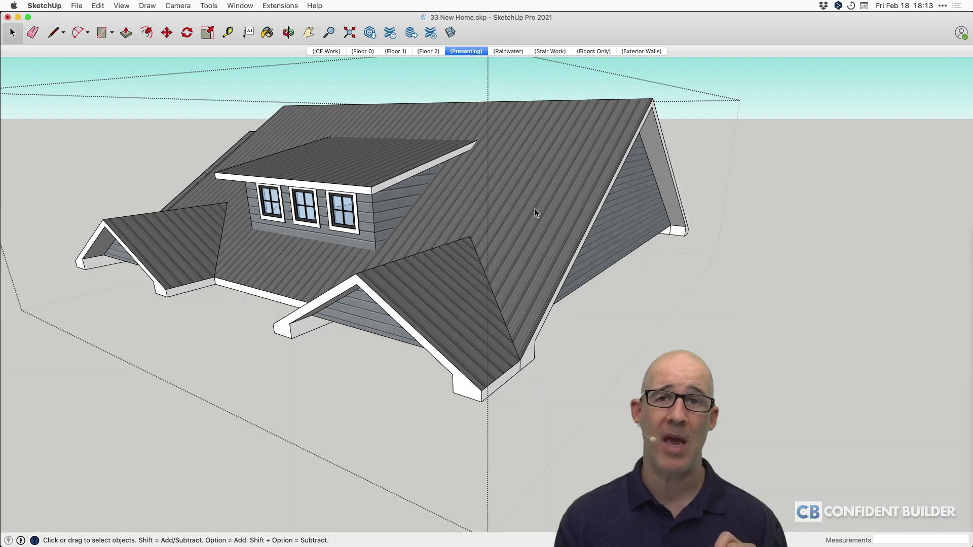
key("h")
key("h")
key("h")
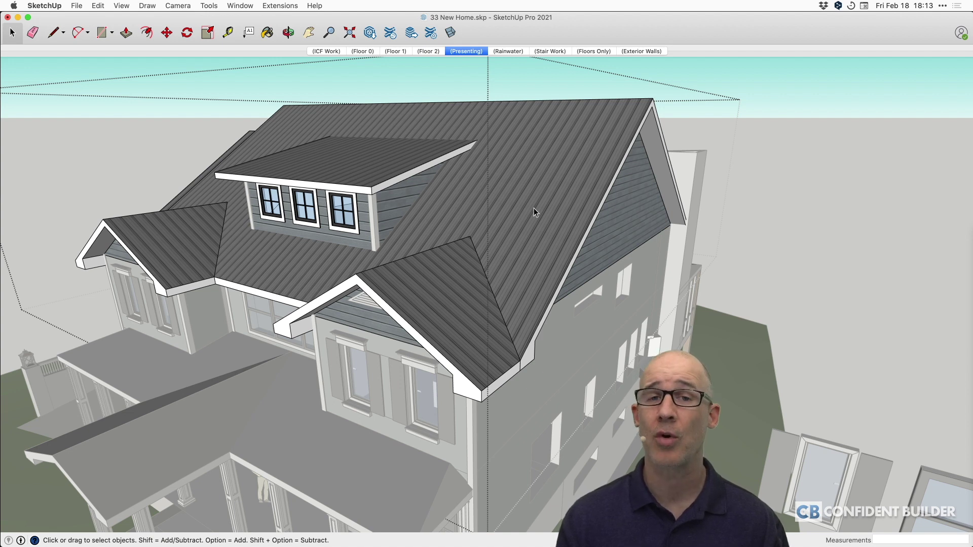
key("h")
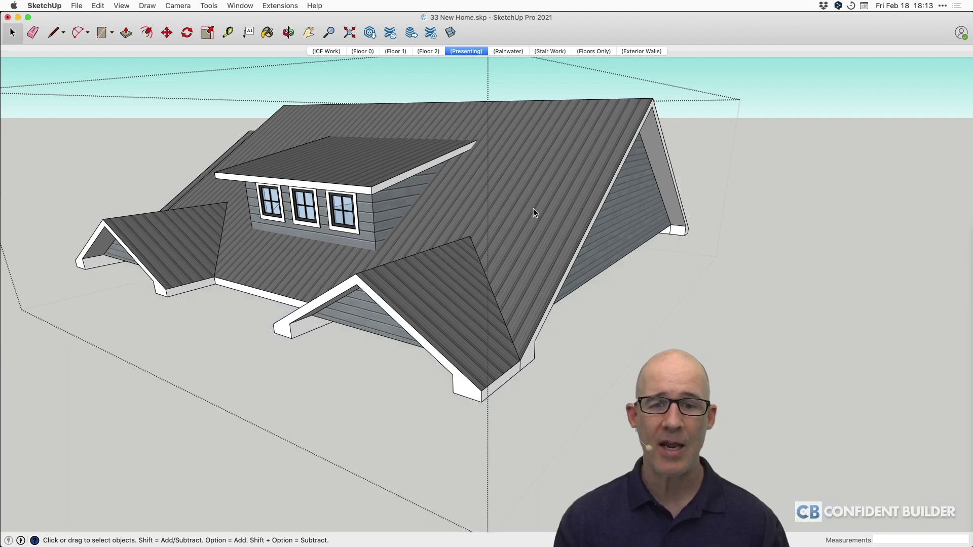
- Examine the roof's nested groups by selecting the gable roofs, shed dormer, main roof and garage roof individually
middle_click_drag(535, 208, 544, 265)
scroll(594, 282, "down", 10)
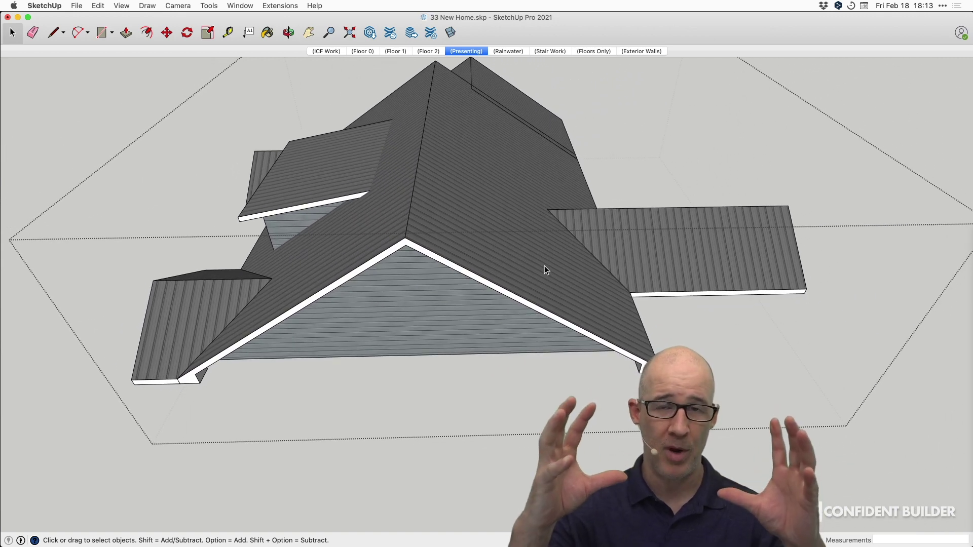
left_click(640, 248)
middle_click_drag(640, 248, 679, 254)
left_click(192, 298)
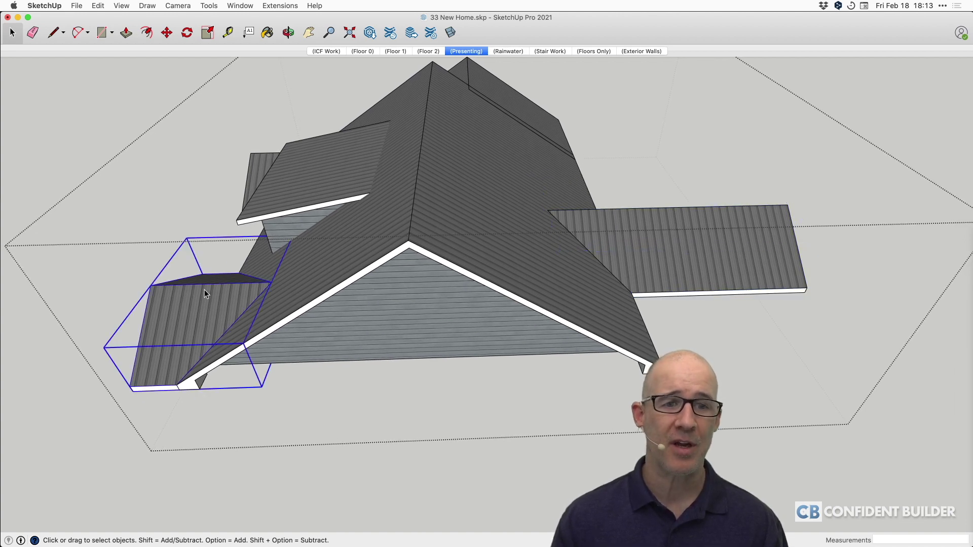
left_click(294, 196)
middle_click_drag(293, 197, 242, 207)
left_click(242, 208)
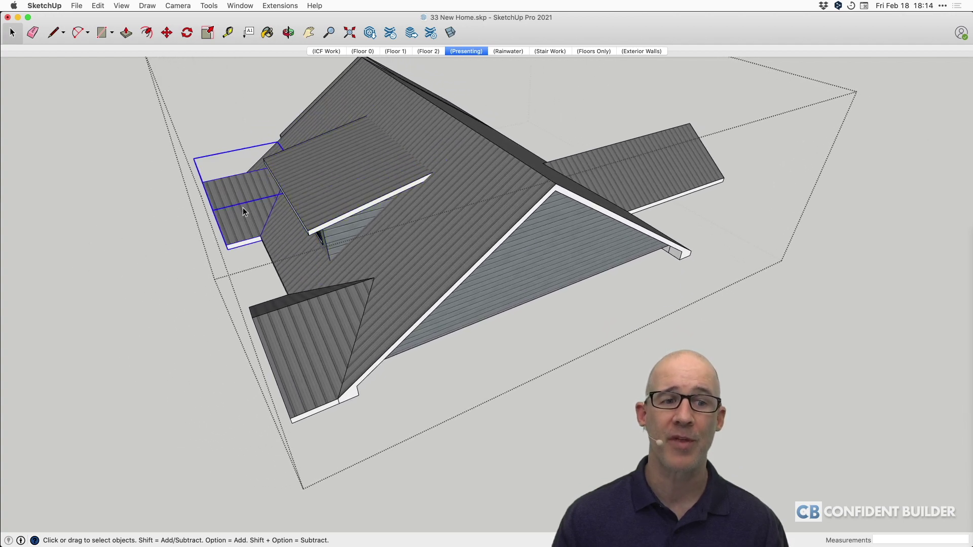
left_click(445, 227)
middle_click_drag(448, 229, 128, 341)
left_click(128, 340)
middle_click_drag(240, 312, 333, 298)
scroll(327, 292, "up", 6)
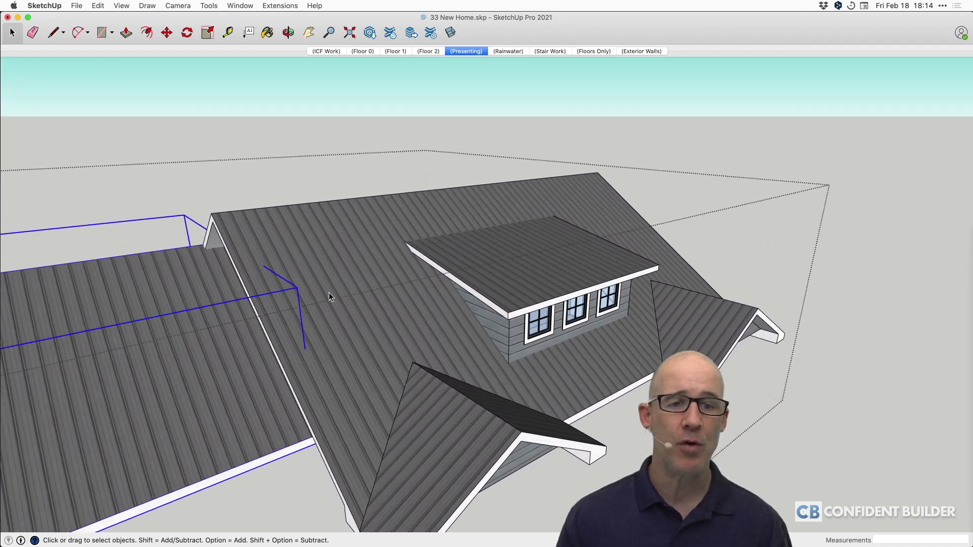
- Open the nested main roof group, hide its front sloping face, and return to the parent roof group
scroll(337, 294, "up", 2)
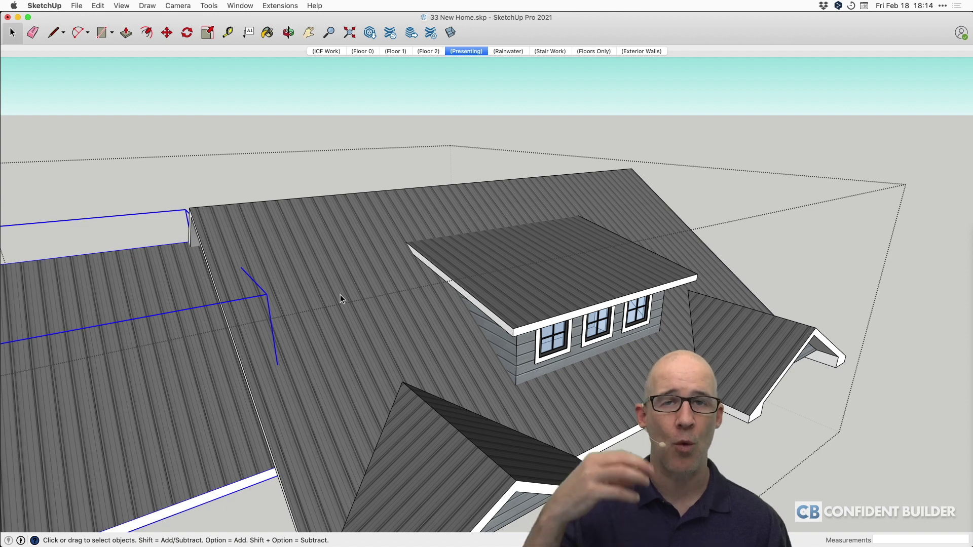
scroll(351, 315, "down", 1)
scroll(350, 315, "down", 1)
left_click(350, 314)
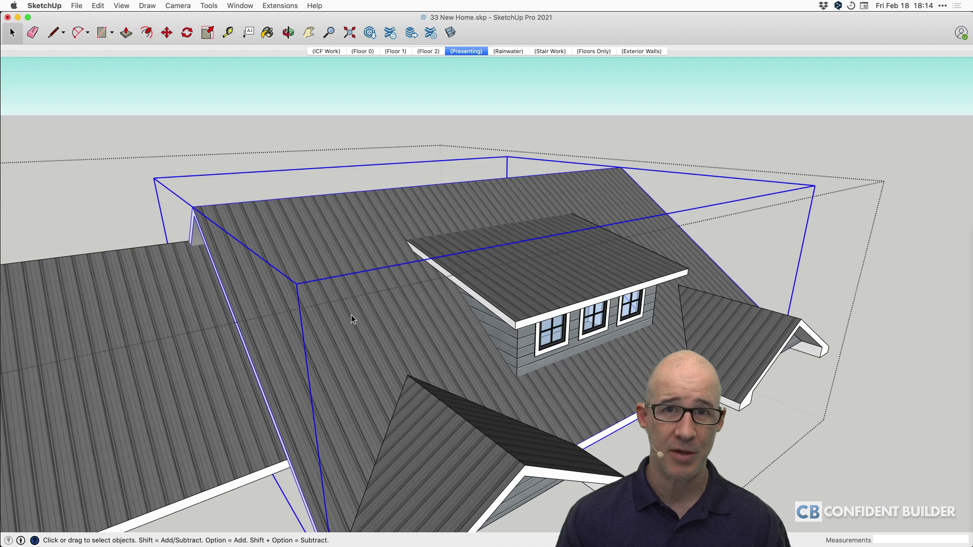
double_click(351, 316)
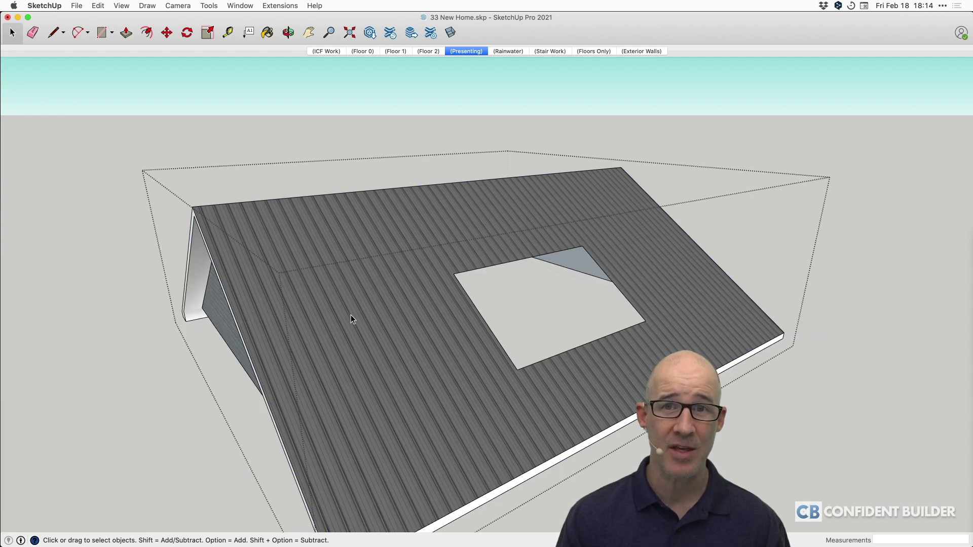
left_click(350, 315)
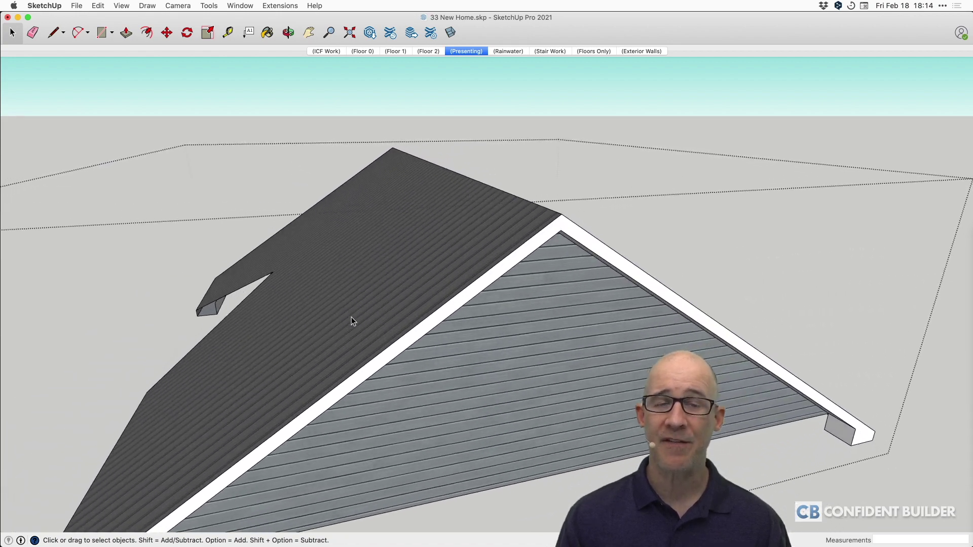
middle_click_drag(376, 321, 387, 314)
key("Delete")
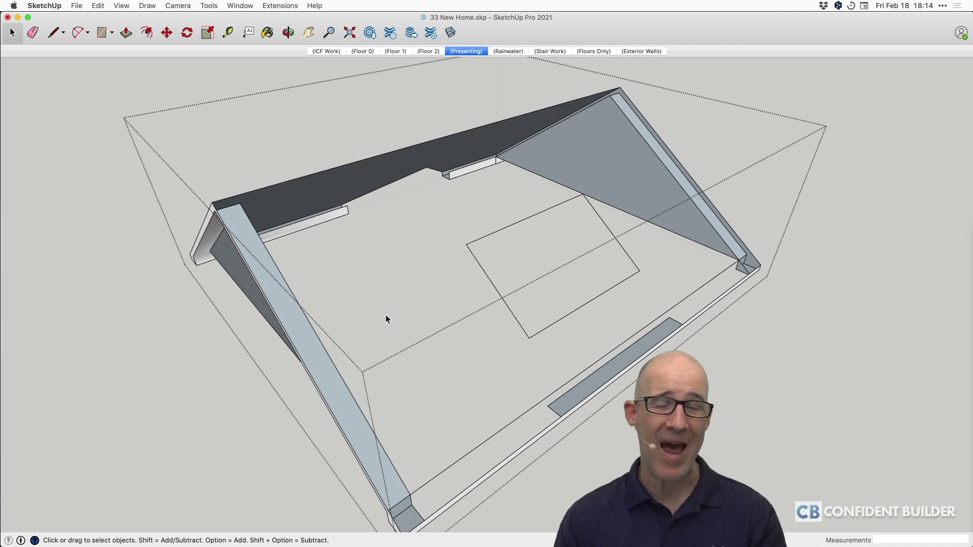
key("Escape")
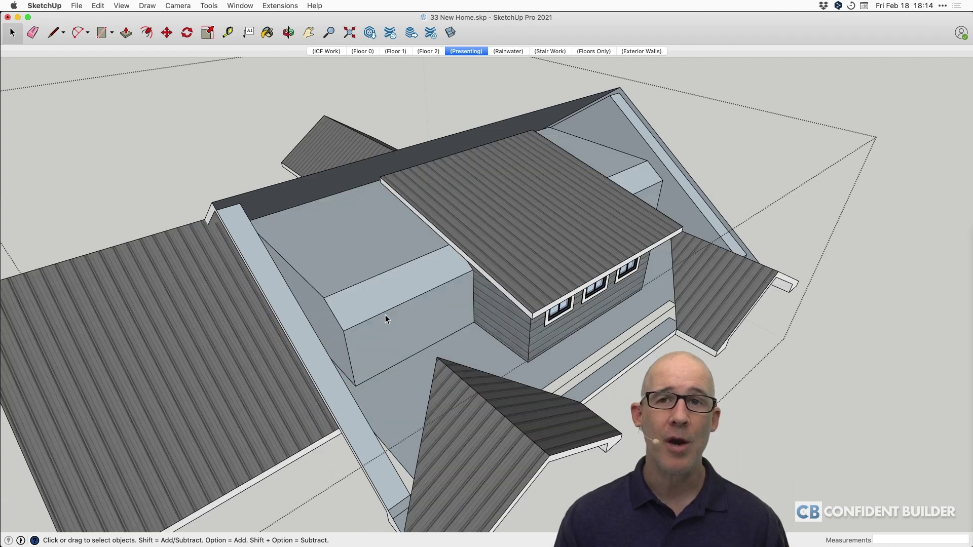
- Inspect the exposed attic interior by selecting the attic room group beneath the roof
middle_click_drag(385, 315, 394, 331)
scroll(394, 331, "up", 3)
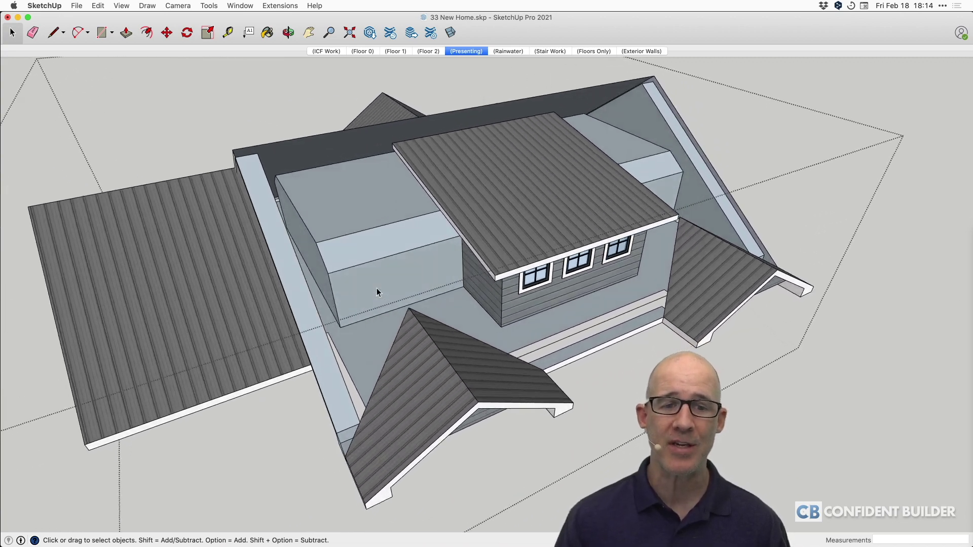
scroll(377, 286, "up", 5)
left_click(399, 239)
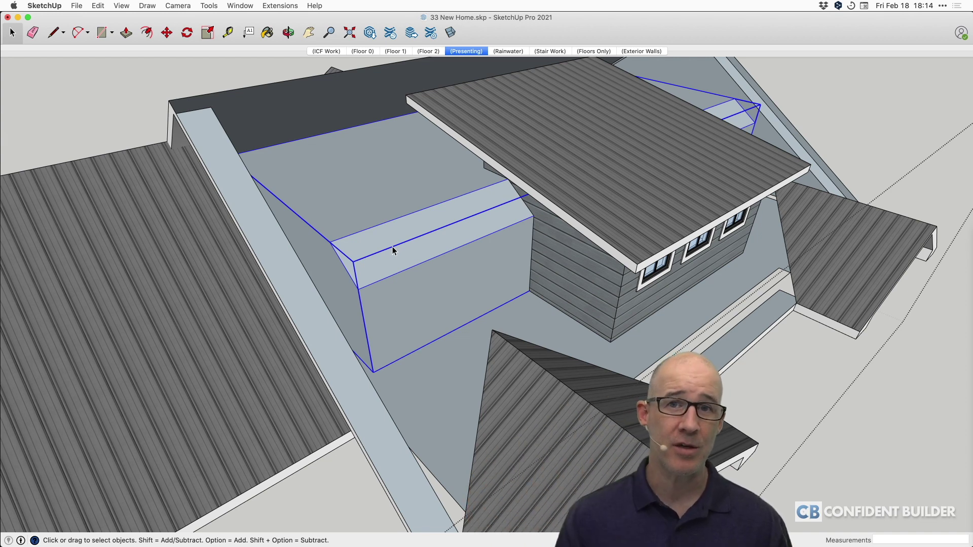
- Reopen the main roof group, toggle the rest of the model's visibility on and off, and exit group editing
left_click(286, 272)
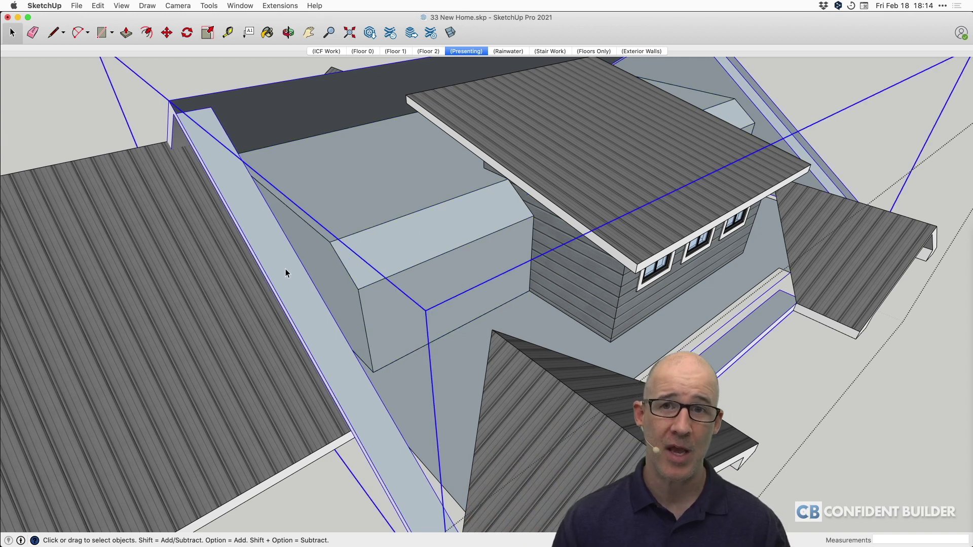
double_click(285, 272)
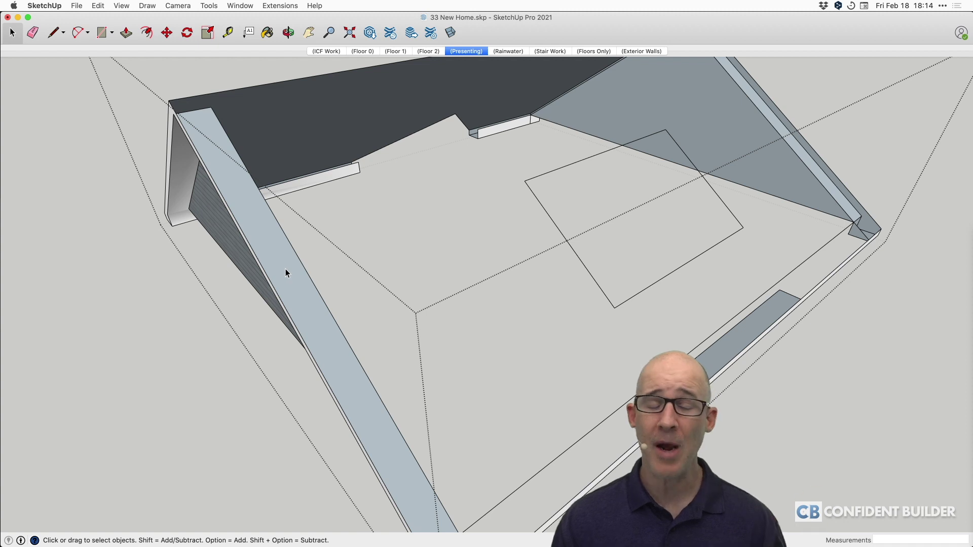
key("shift+h")
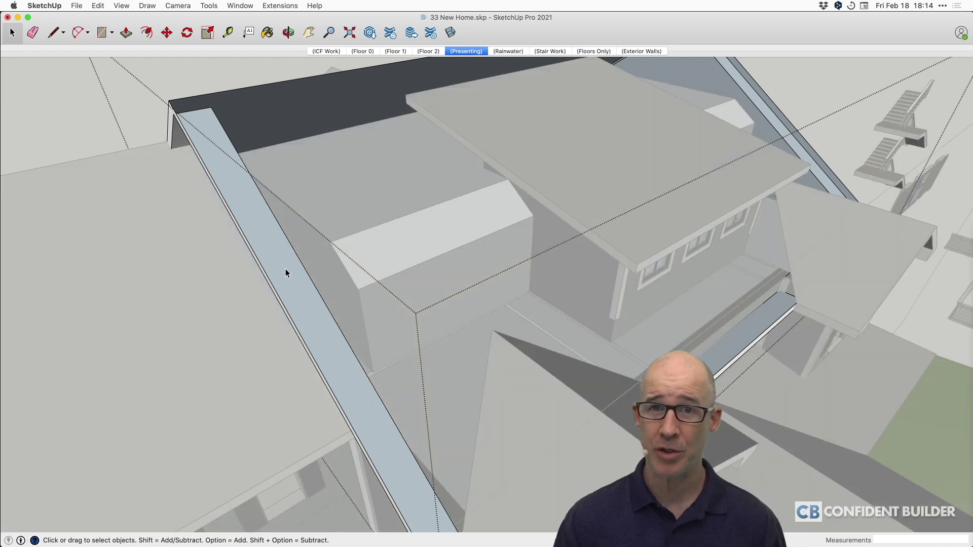
key("h")
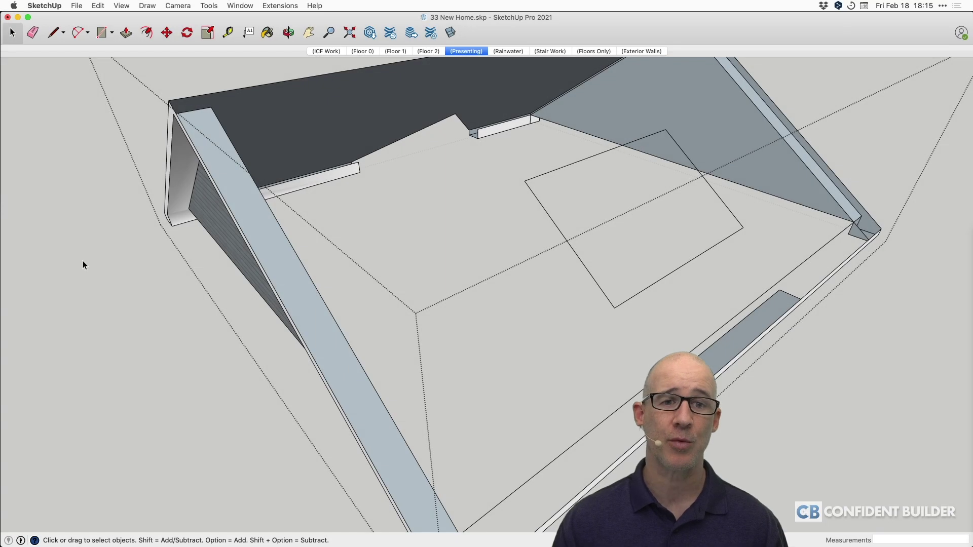
left_click(83, 261)
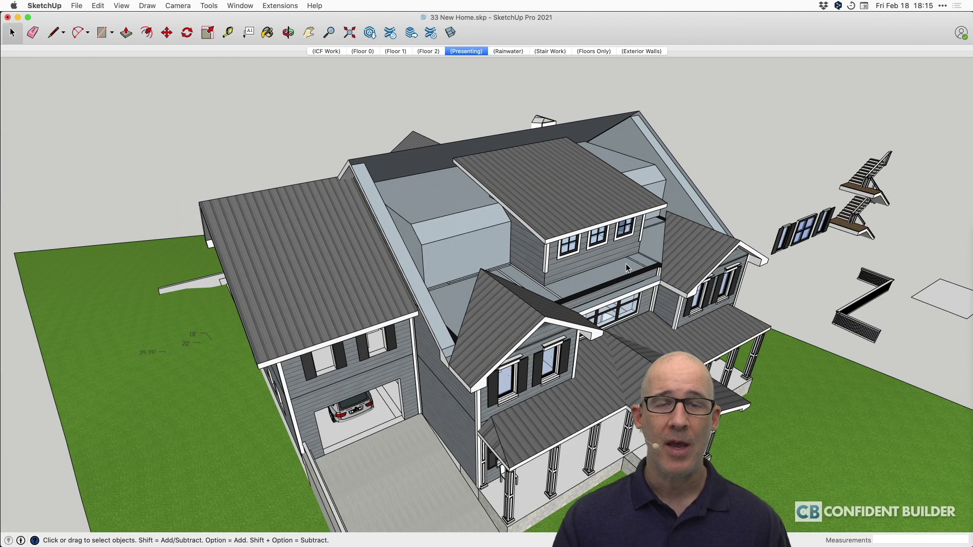
- Try deleting the spare staircase and the shutter beside the house, and undo the deletion
middle_click_drag(625, 264, 716, 171)
left_click_drag(714, 188, 887, 329)
key("Delete")
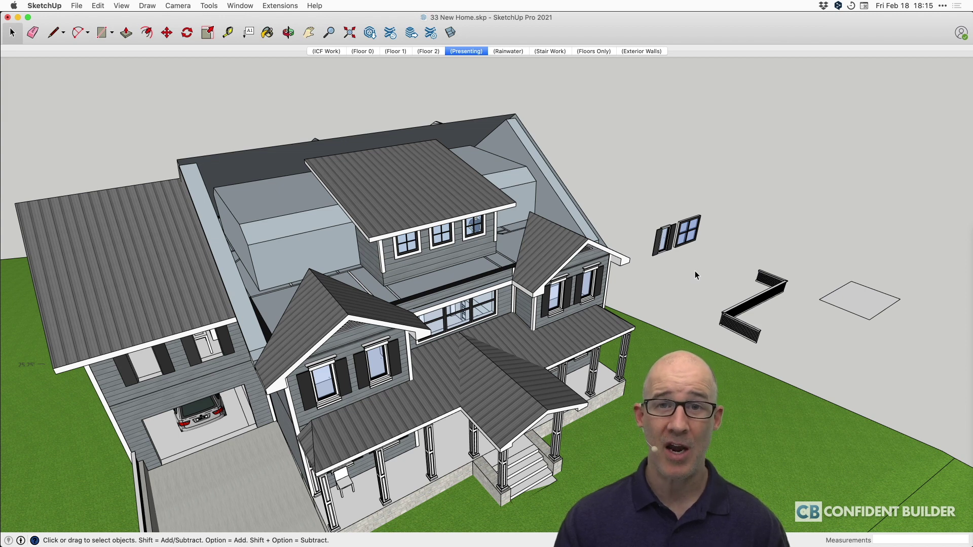
key("super+z")
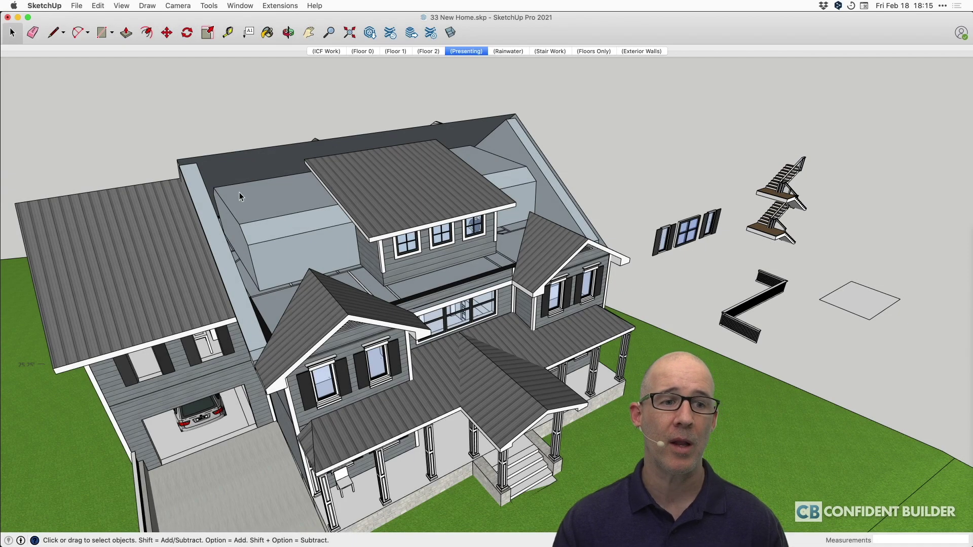
- Open the Outliner and look through the model's list of groups and components
middle_click_drag(218, 217, 312, 243)
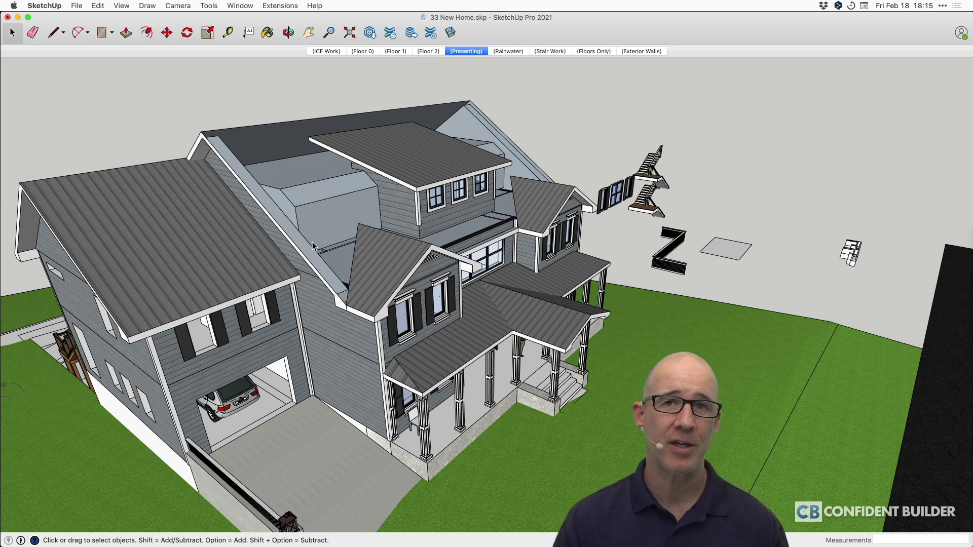
scroll(302, 244, "up", 1)
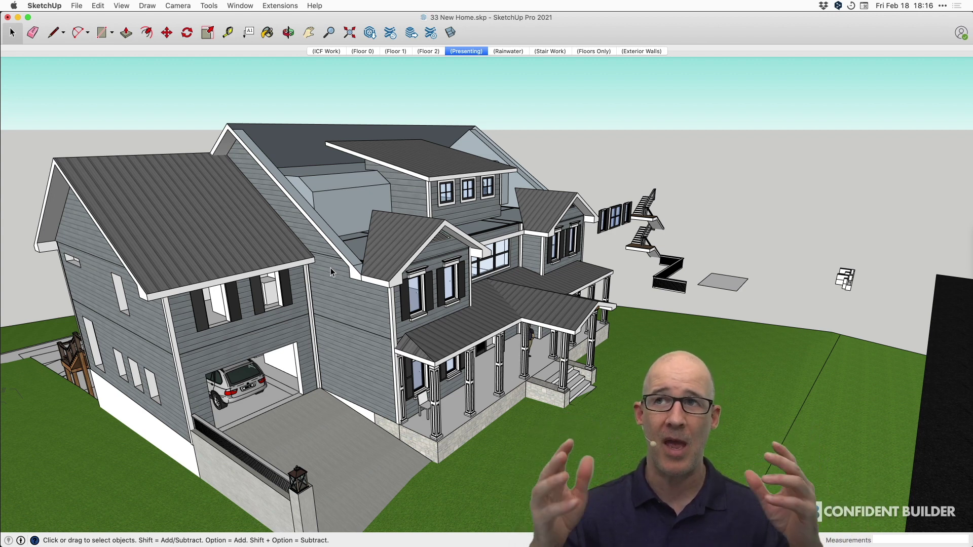
middle_click_drag(330, 268, 396, 194)
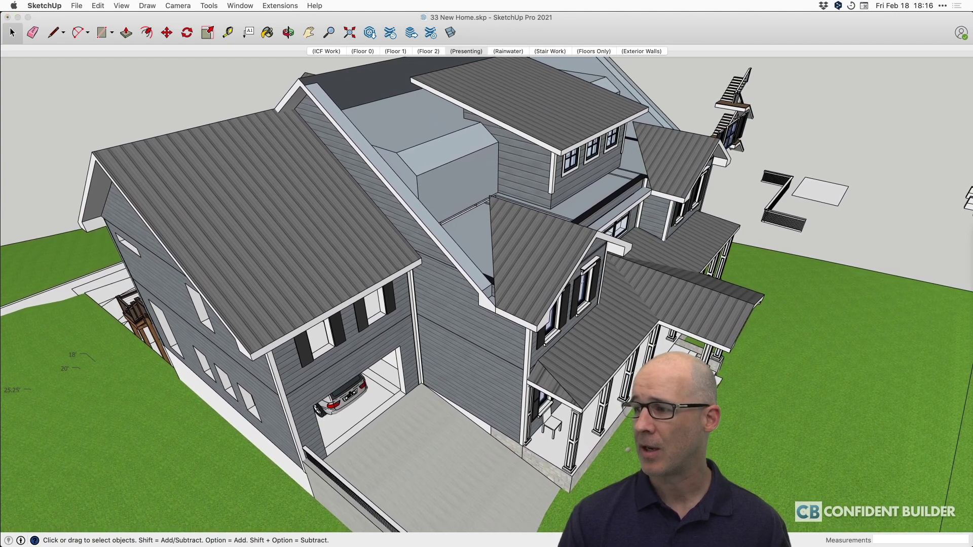
left_click_drag(971, 206, 717, 103)
left_click(710, 133)
scroll(708, 161, "down", 15)
scroll(701, 185, "up", 10)
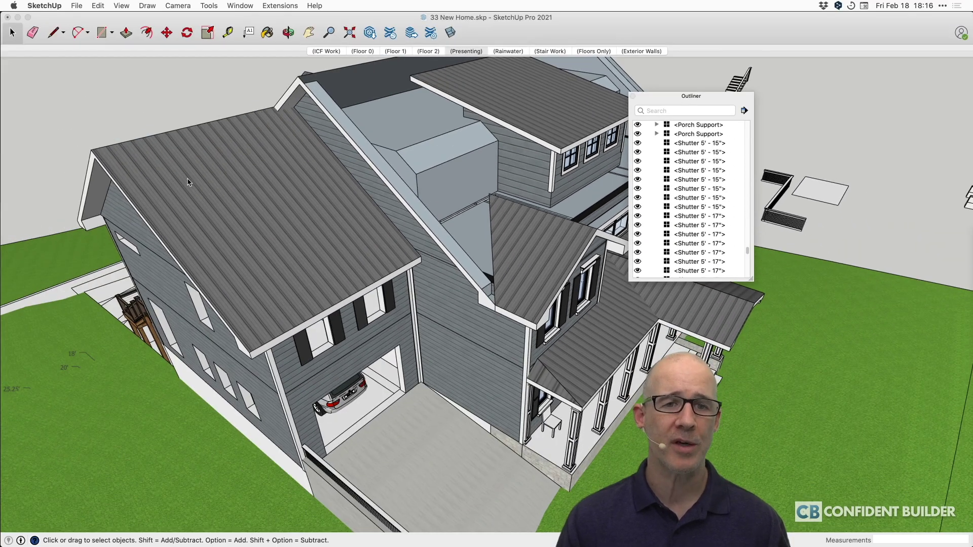
- Examine how the Outliner lists the nested roof groups by entering the roof group and selecting the main roof, and close the Outliner
middle_click_drag(393, 153, 376, 153)
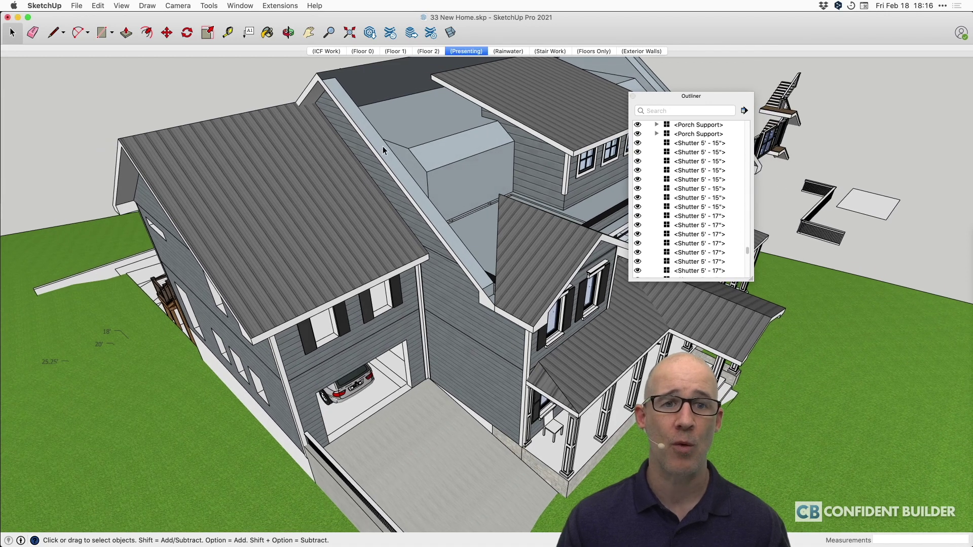
left_click(382, 146)
key("h")
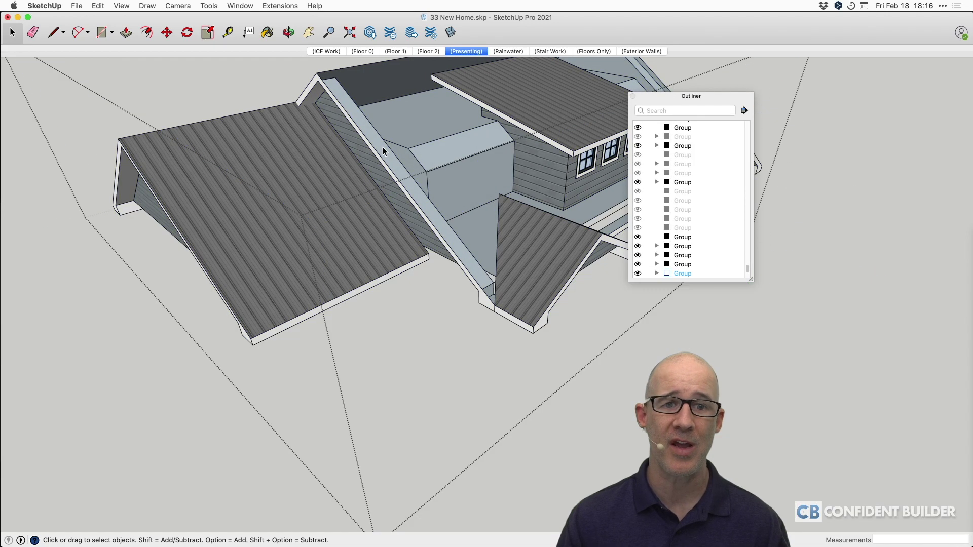
left_click(383, 152)
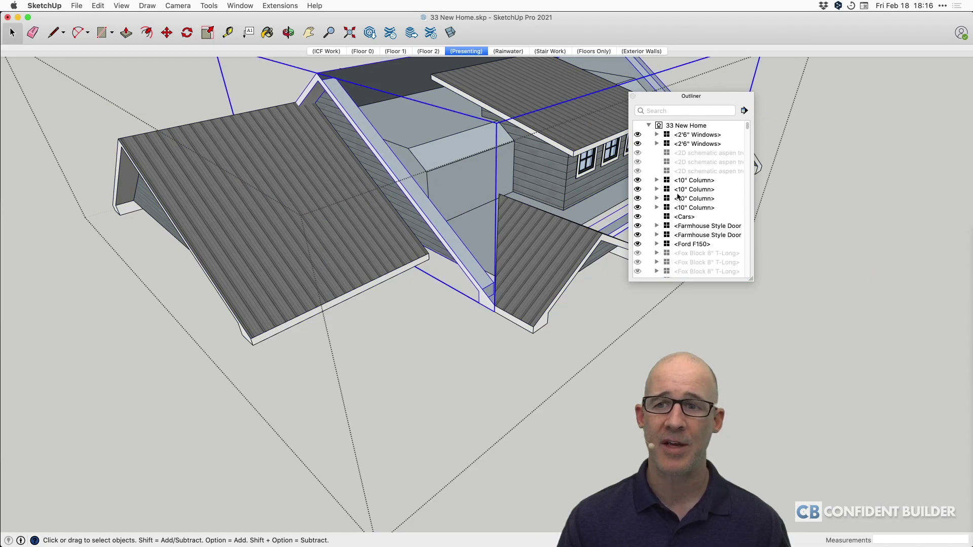
scroll(684, 189, "down", 8)
mouse_move(748, 130)
left_mouse_down()
mouse_move(749, 228)
mouse_move(759, 234)
mouse_move(747, 126)
left_mouse_up()
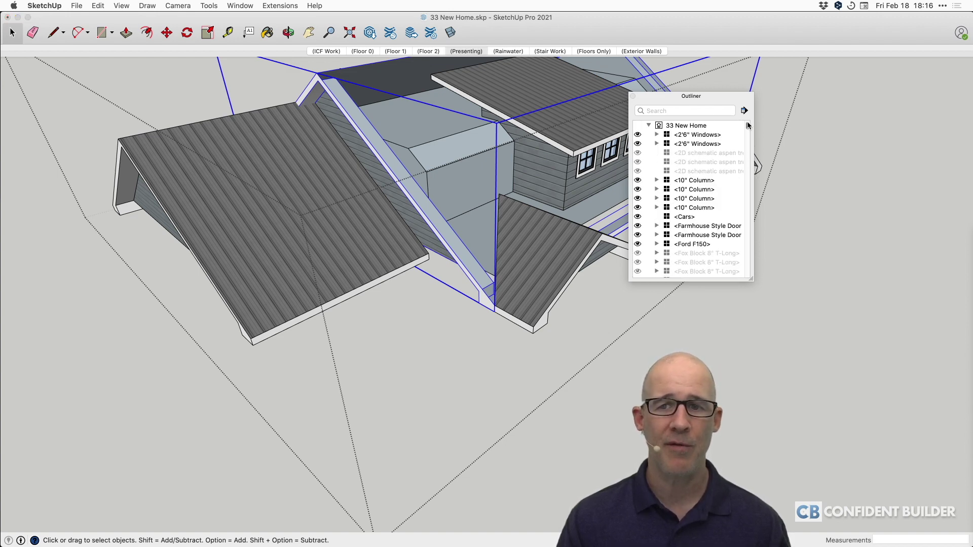
left_click(633, 96)
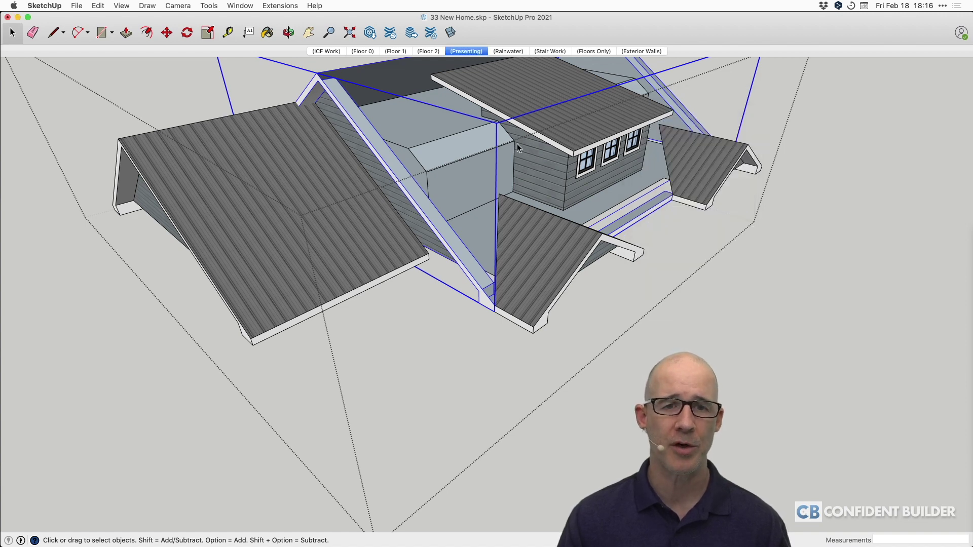
- Restore the hidden front sloping face inside the nested main roof group and exit group editing to the whole house
scroll(390, 159, "up", 5)
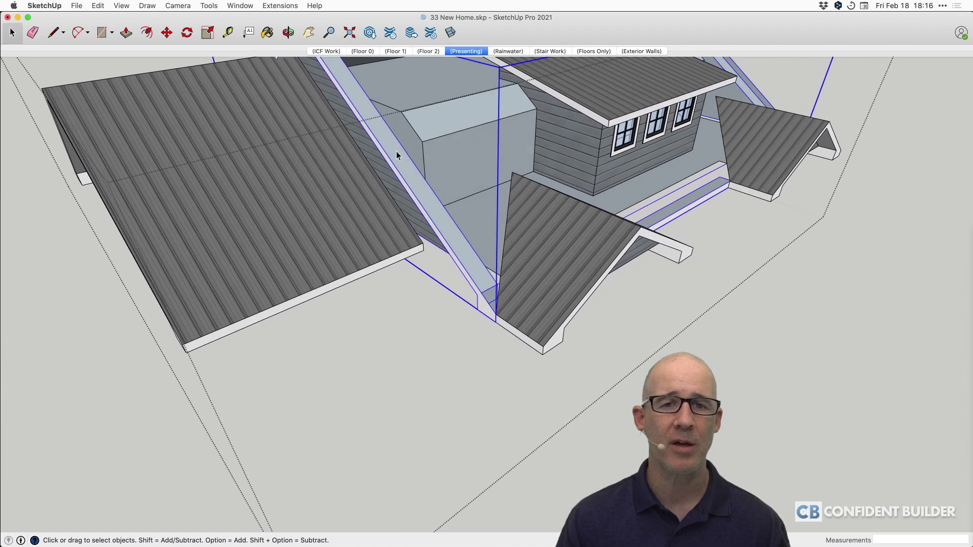
double_click(391, 146)
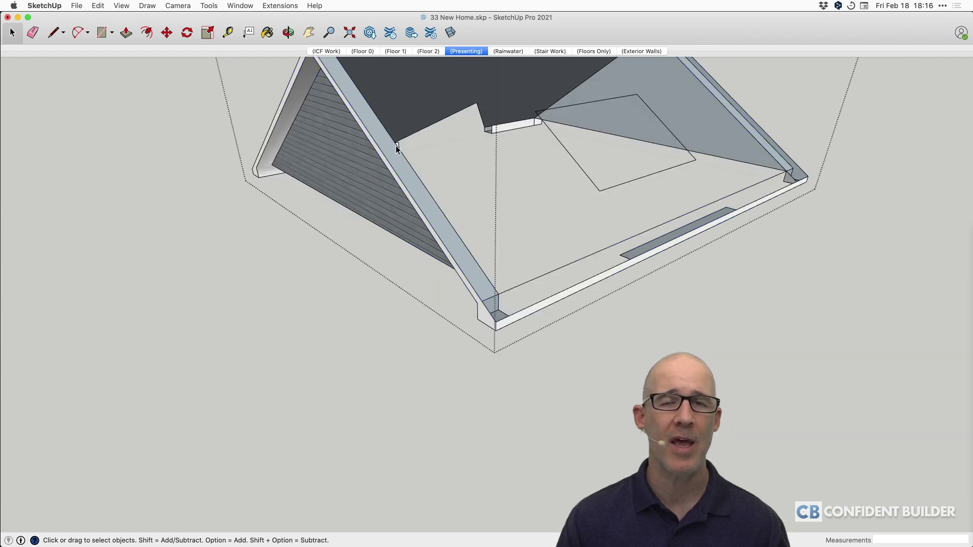
key("super+z")
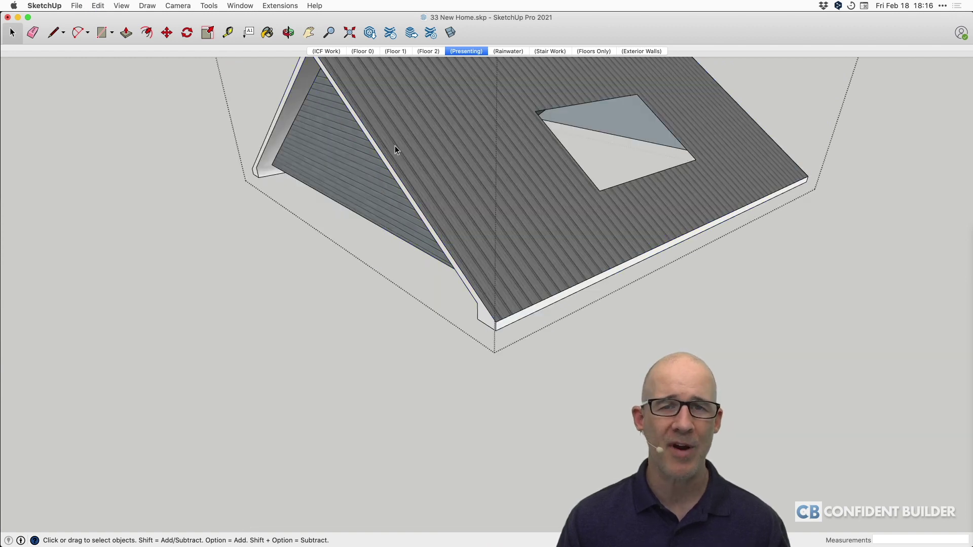
key("super+z")
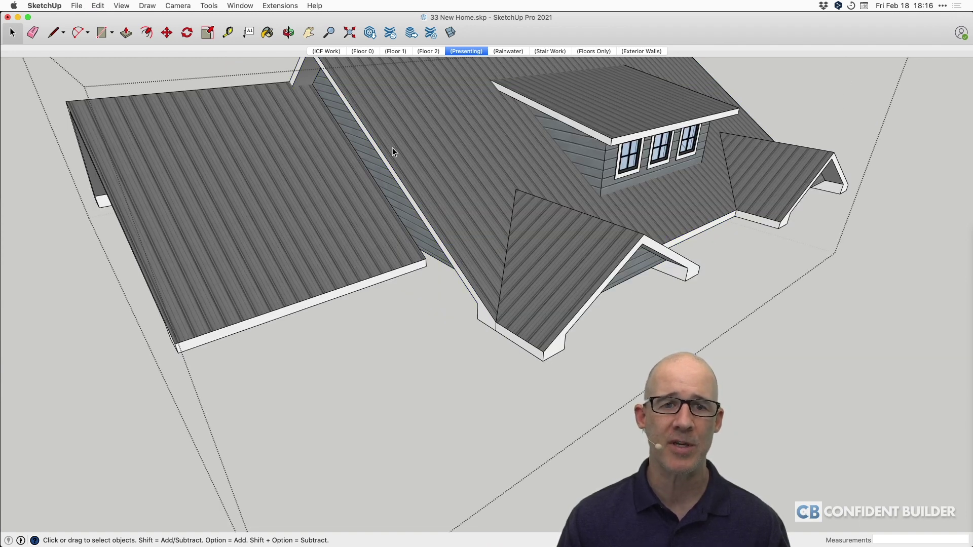
key("super+z")
key("super+z")
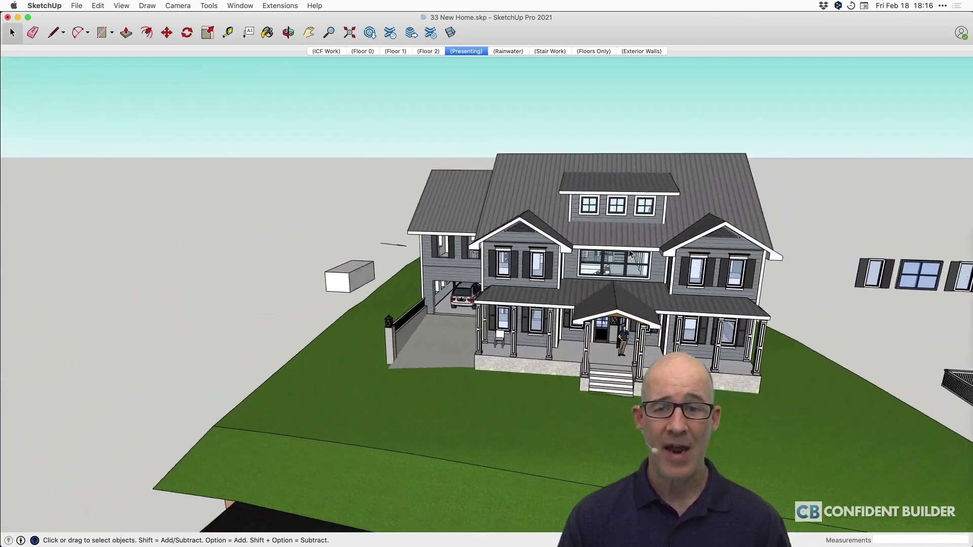
key("super+z")
key("super+z")
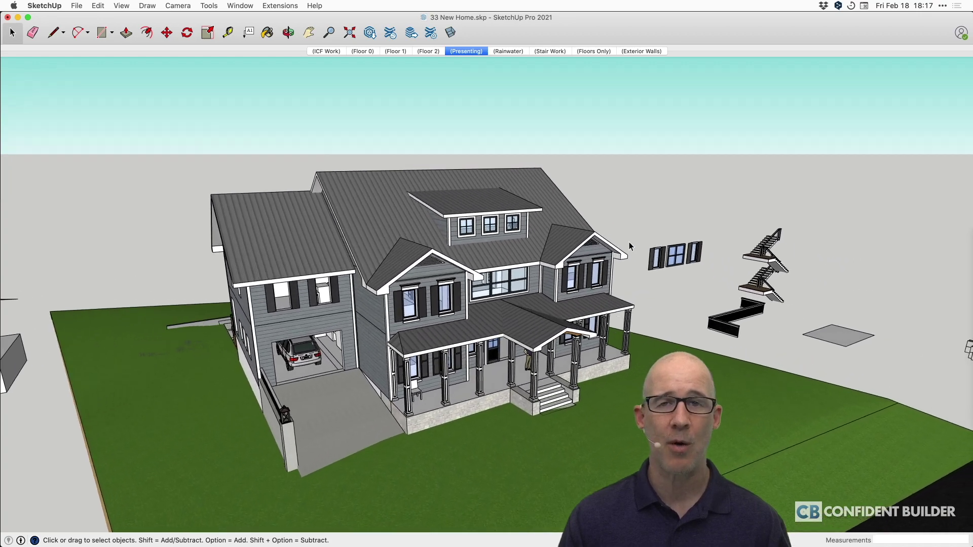